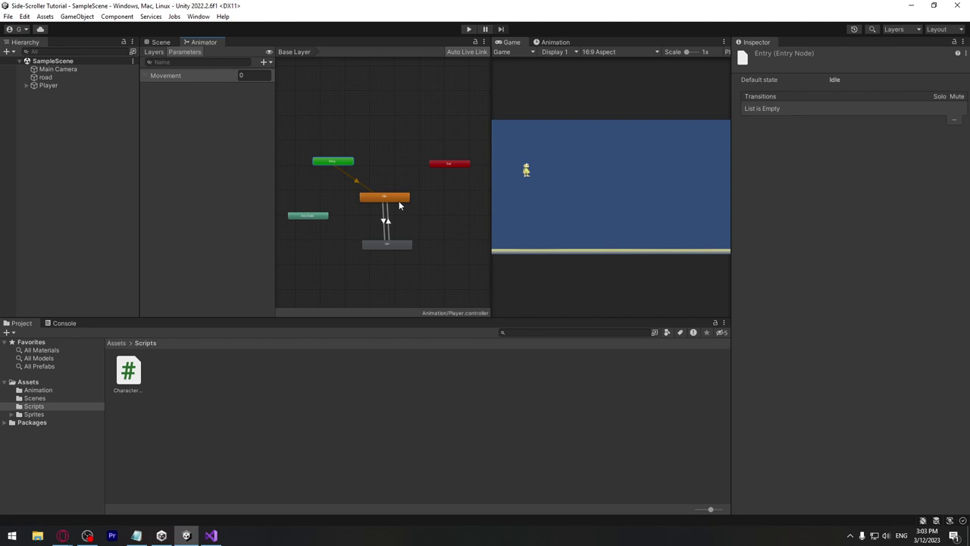
Show the Player object's animation timeline and open the Sprites folder in the project assets
{"action": "left_click", "coordinate": [117, 343]}
{"action": "left_click", "coordinate": [59, 86]}
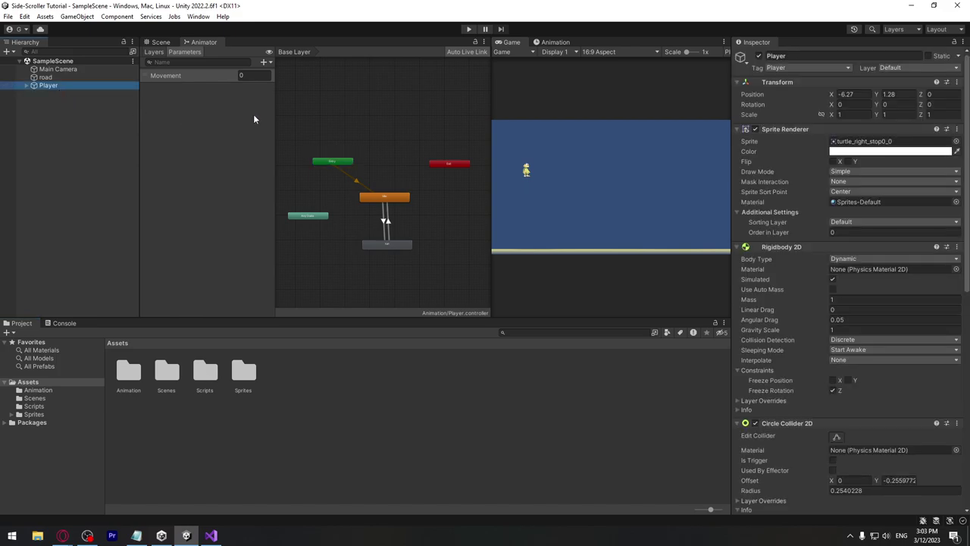
{"action": "left_click", "coordinate": [556, 42]}
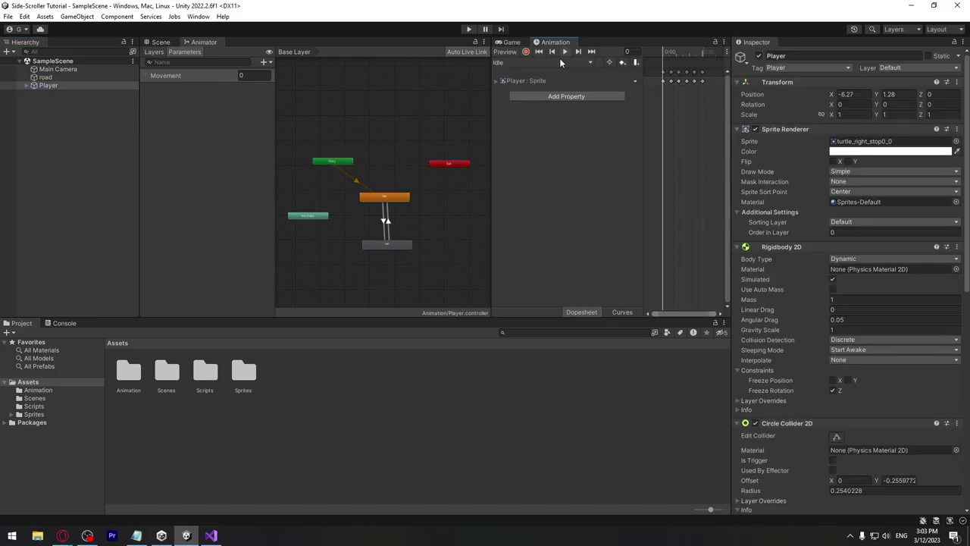
{"action": "double_click", "coordinate": [244, 371]}
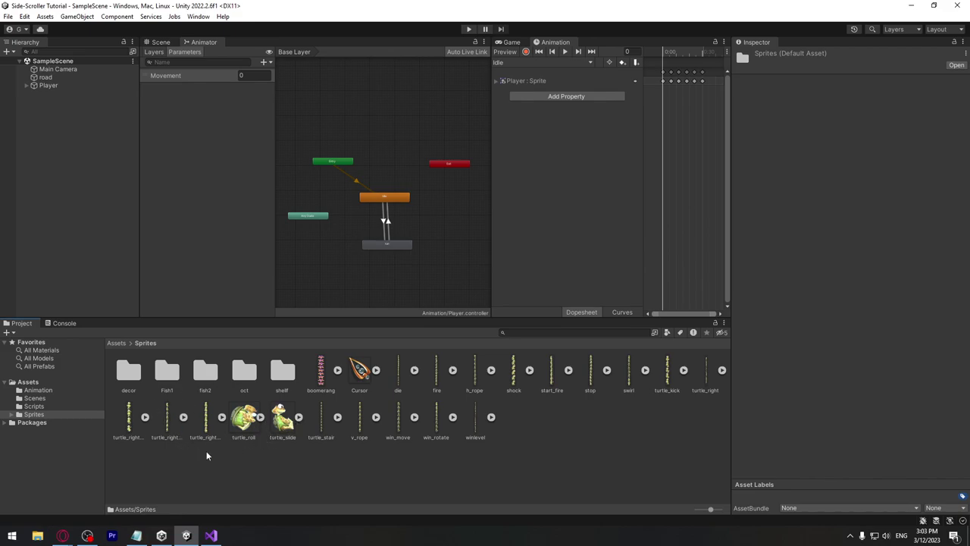
Choose Multiple as the sprite mode of the turtle_right_jump_up texture and open it in the Sprite Editor
{"action": "left_click", "coordinate": [130, 424]}
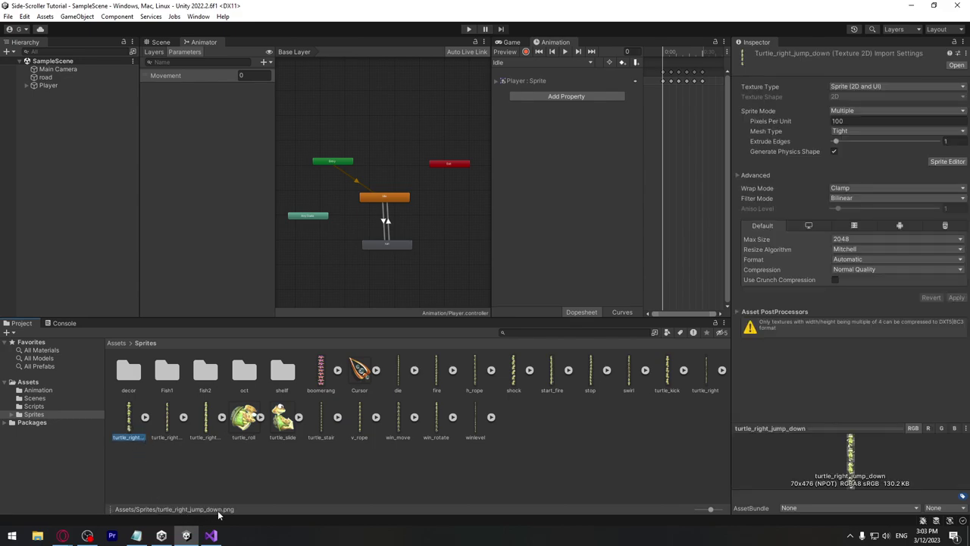
{"action": "left_click", "coordinate": [169, 419]}
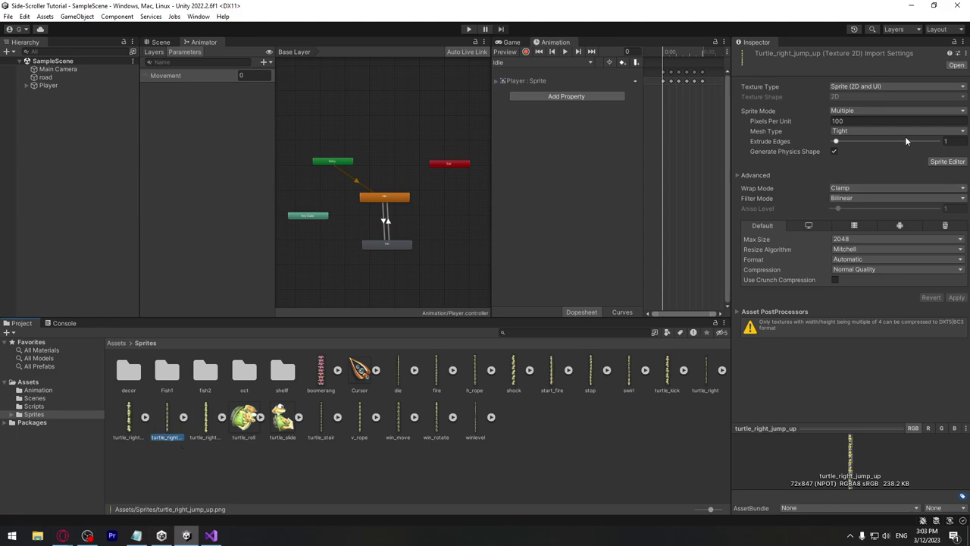
{"action": "left_click", "coordinate": [858, 112]}
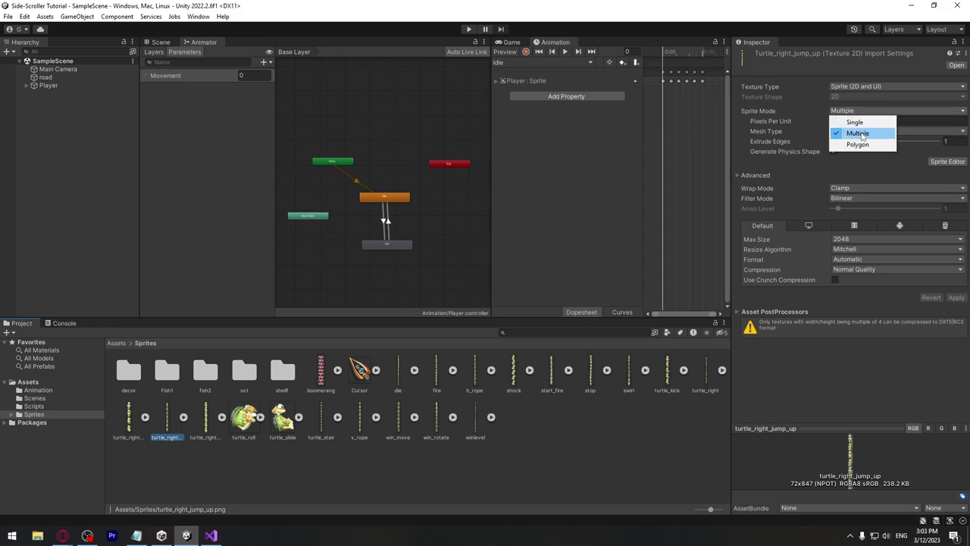
{"action": "left_click", "coordinate": [861, 134]}
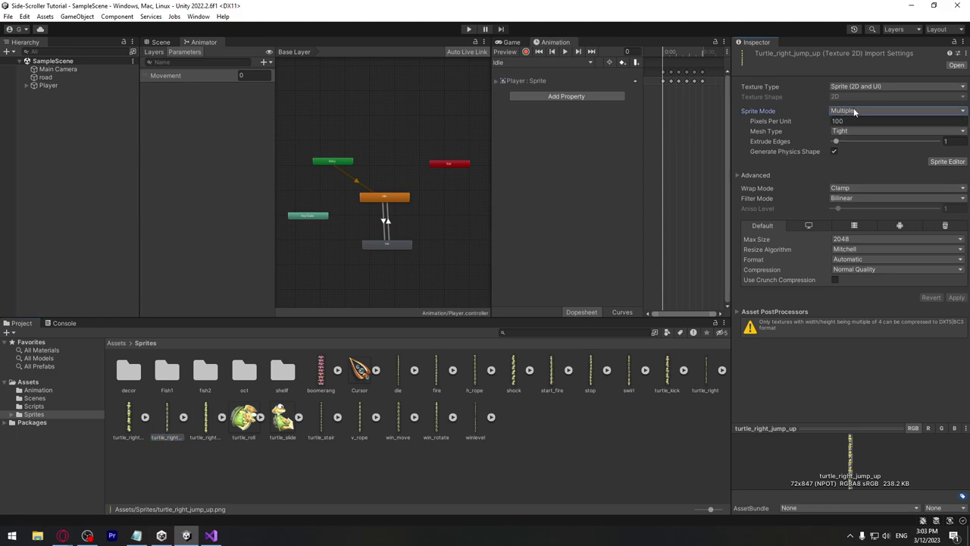
{"action": "left_click", "coordinate": [948, 162]}
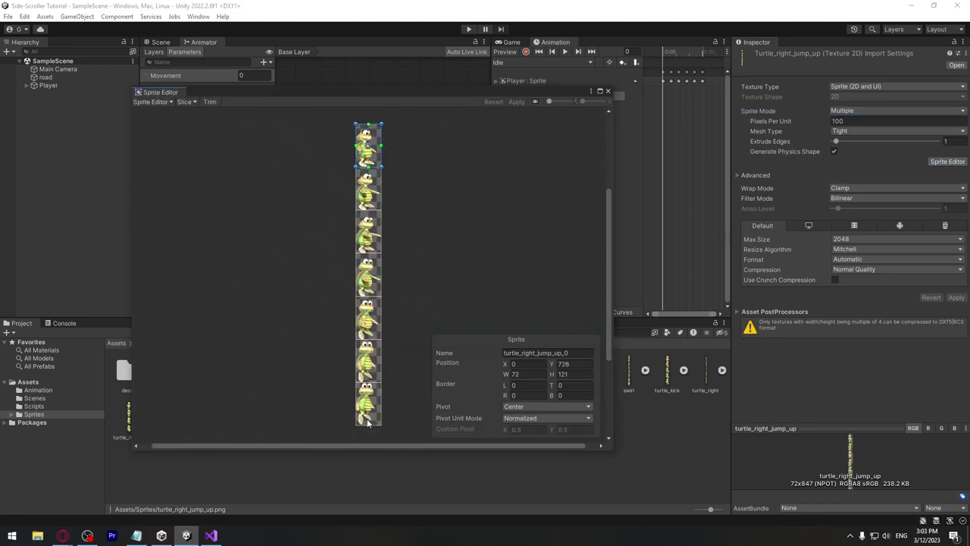
Try slicing turtle_right_jump_up by Grid By Cell Size with a pixel width of 72, closing the Sprite Editor without slicing
{"action": "left_click", "coordinate": [195, 102]}
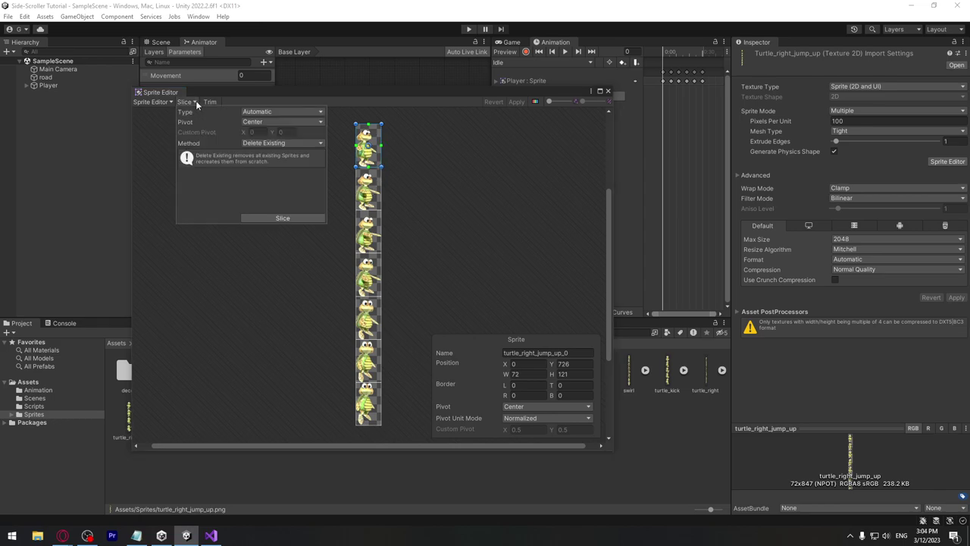
{"action": "left_click", "coordinate": [274, 113]}
{"action": "left_click", "coordinate": [284, 132]}
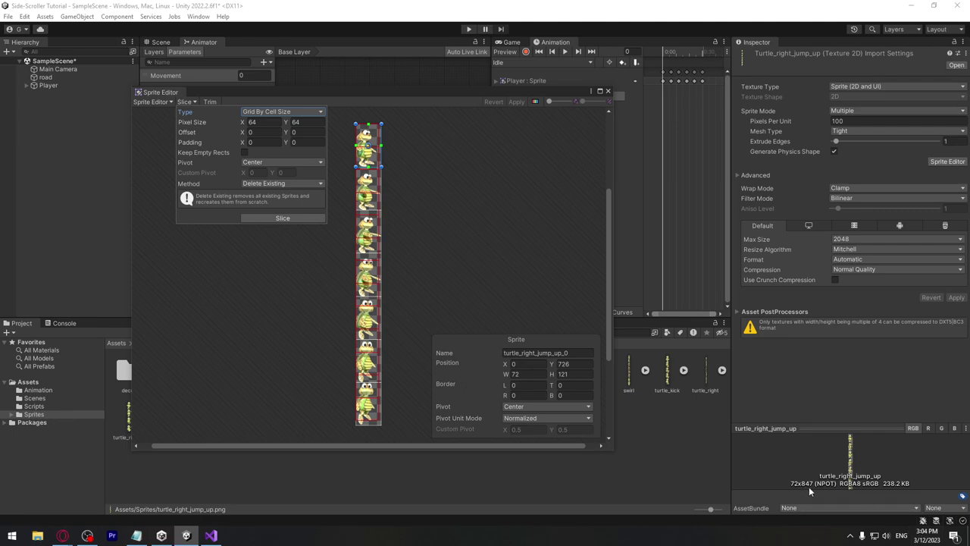
{"action": "left_click", "coordinate": [254, 122]}
{"action": "type", "text": "72"}
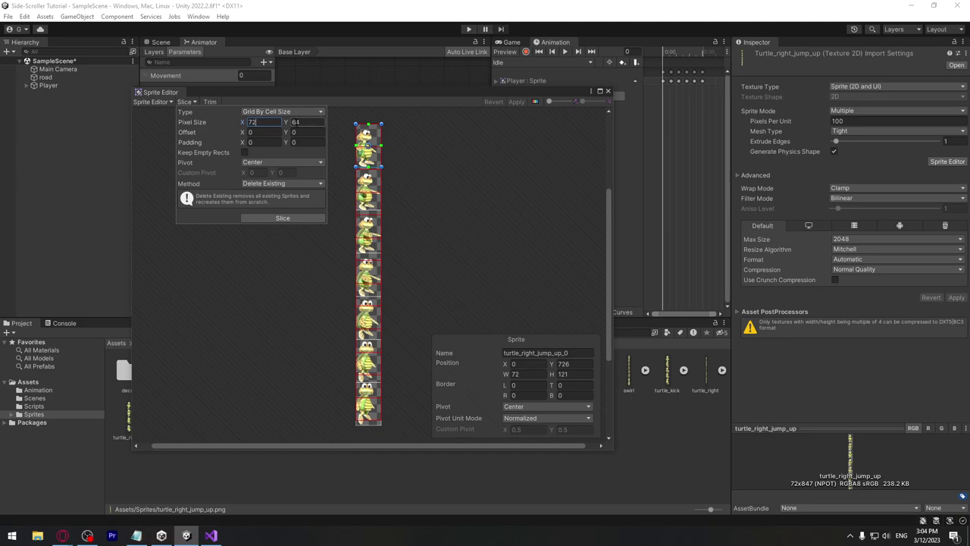
{"action": "key", "text": "Tab"}
{"action": "left_click", "coordinate": [413, 165]}
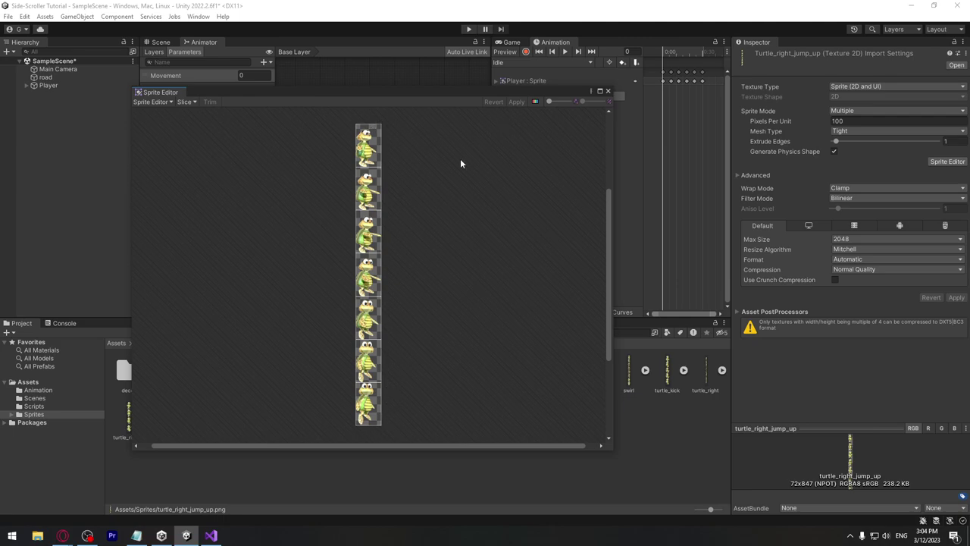
{"action": "left_click", "coordinate": [607, 91]}
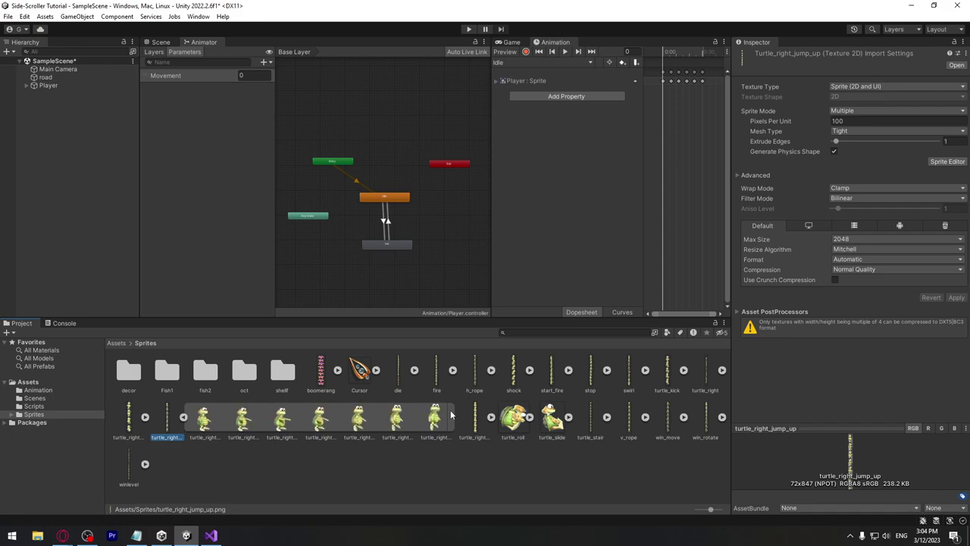
Create a new Player animation clip named jump_up in the Assets/Animation folder
{"action": "left_click", "coordinate": [518, 63]}
{"action": "left_click", "coordinate": [525, 99]}
{"action": "left_click", "coordinate": [702, 160]}
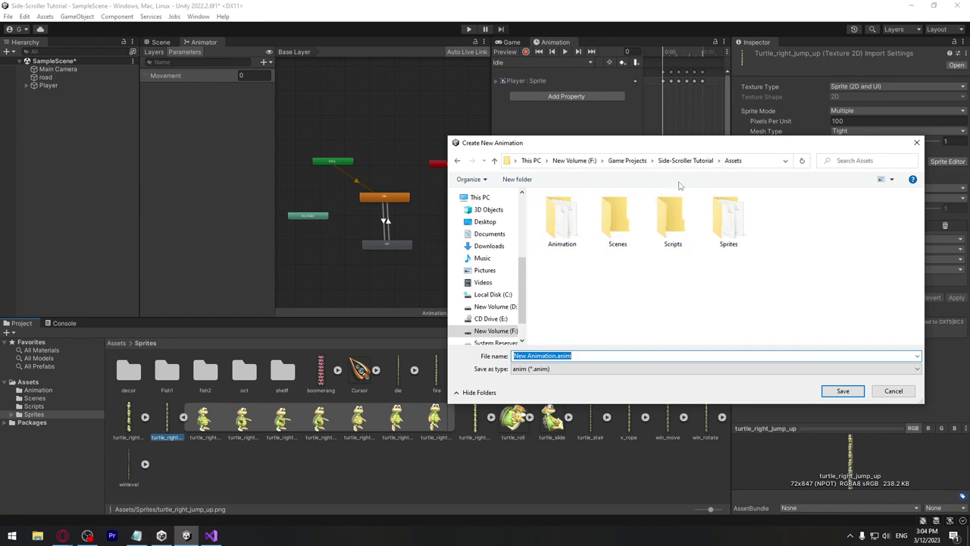
{"action": "double_click", "coordinate": [562, 220]}
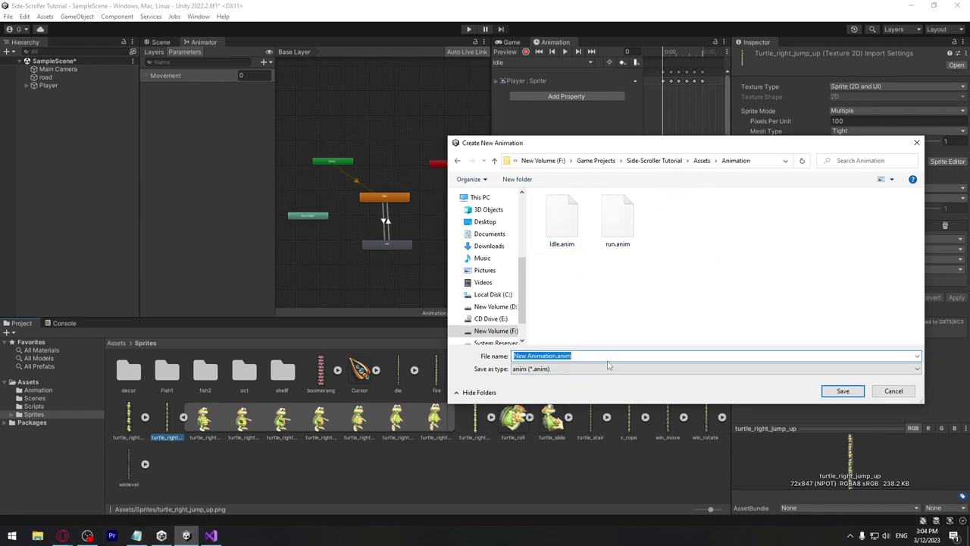
{"action": "type", "text": "jump_up"}
{"action": "key", "text": "Return"}
Add all seven turtle_right_jump_up frames to the start of the jump_up clip's timeline
{"action": "left_click", "coordinate": [204, 418]}
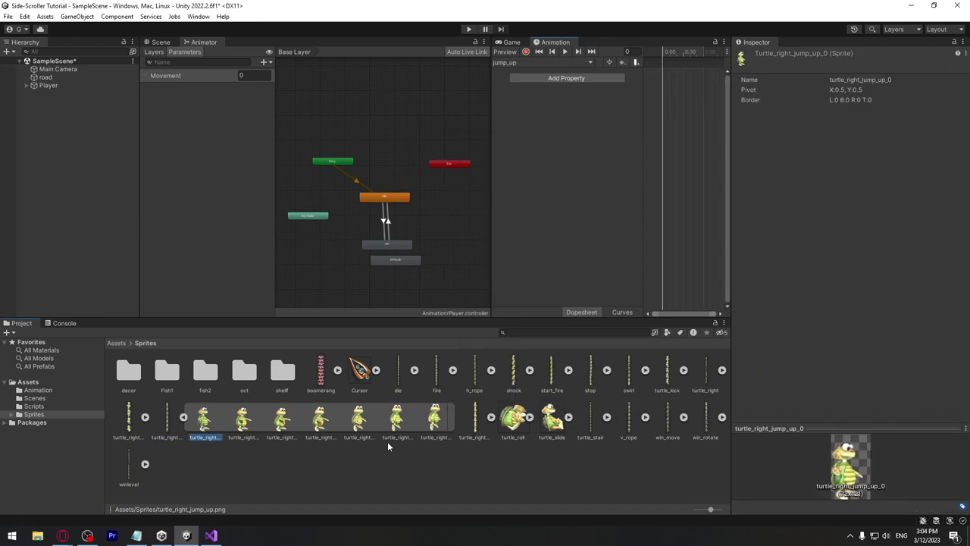
{"action": "left_click", "coordinate": [435, 419], "text": "shift"}
{"action": "left_click_drag", "start_coordinate": [206, 444], "coordinate": [668, 99]}
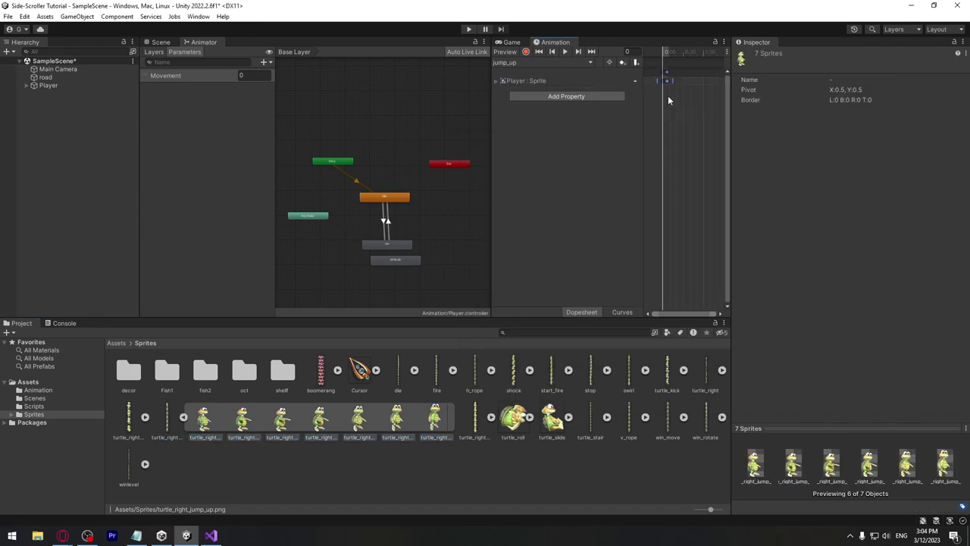
Stretch the jump_up keyframes to end at about 0:31 and preview the clip's playback in the scene view
{"action": "left_click", "coordinate": [172, 42]}
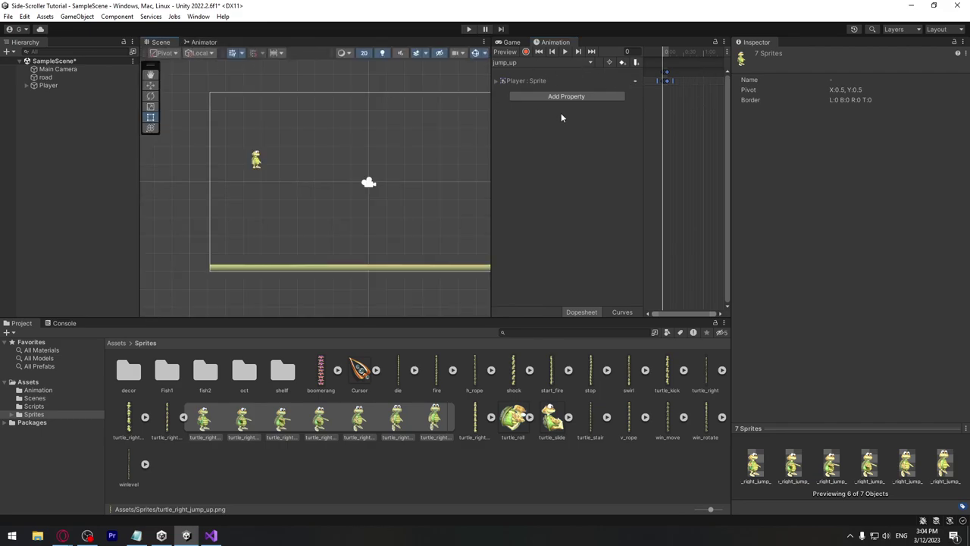
{"action": "left_click", "coordinate": [566, 51]}
{"action": "left_click_drag", "start_coordinate": [673, 80], "coordinate": [688, 80]}
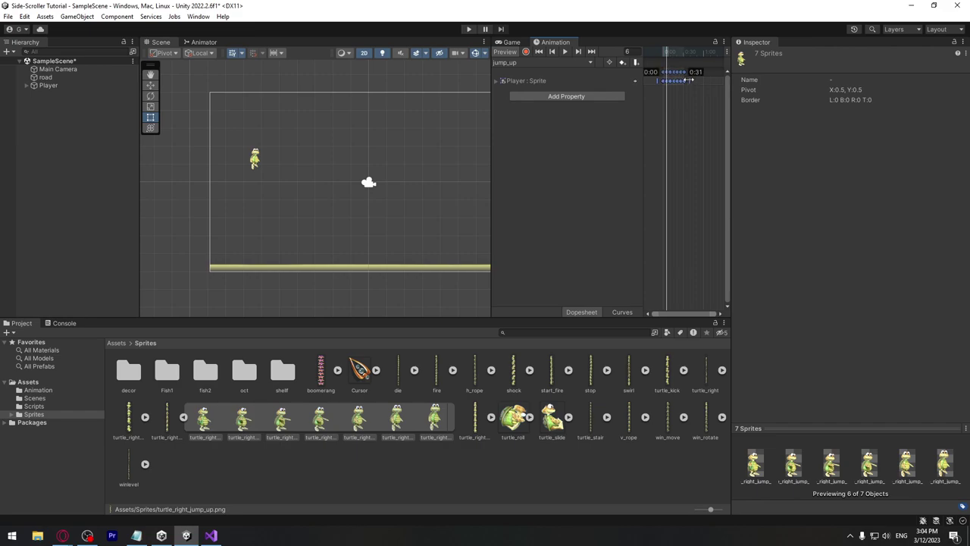
{"action": "left_click", "coordinate": [566, 52]}
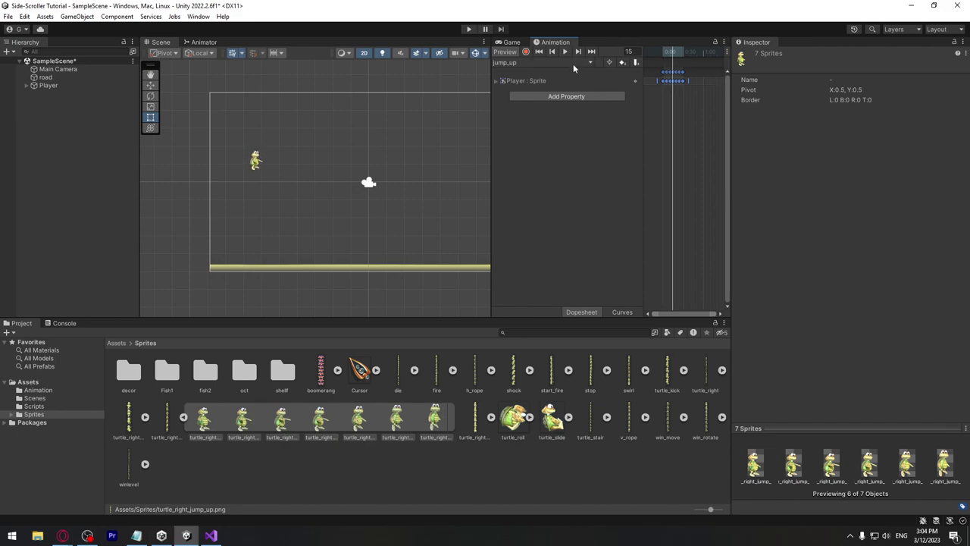
Expand the turtle_right_jump_down sprite sheet and create a new animation clip named fall in the Animation folder
{"action": "left_click", "coordinate": [129, 419]}
{"action": "key", "text": "Right"}
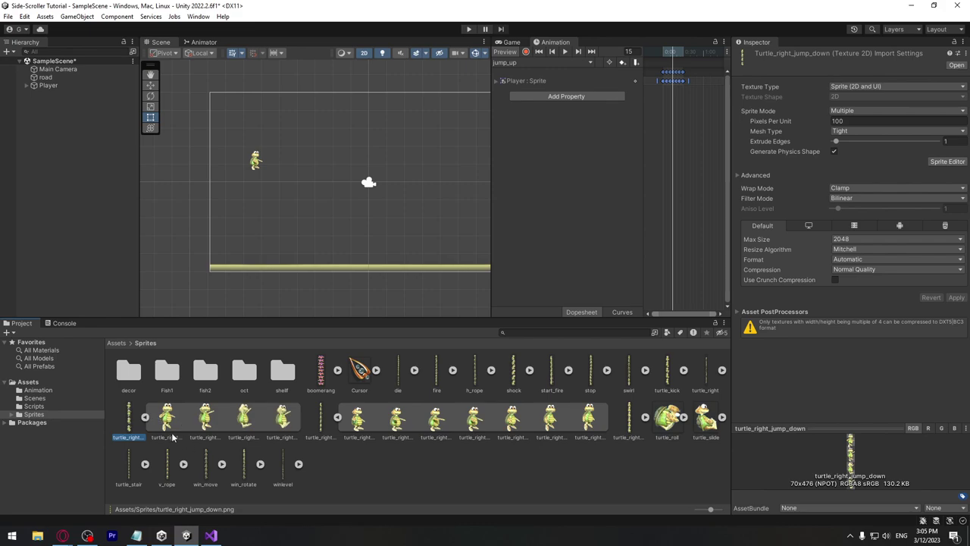
{"action": "left_click", "coordinate": [169, 427]}
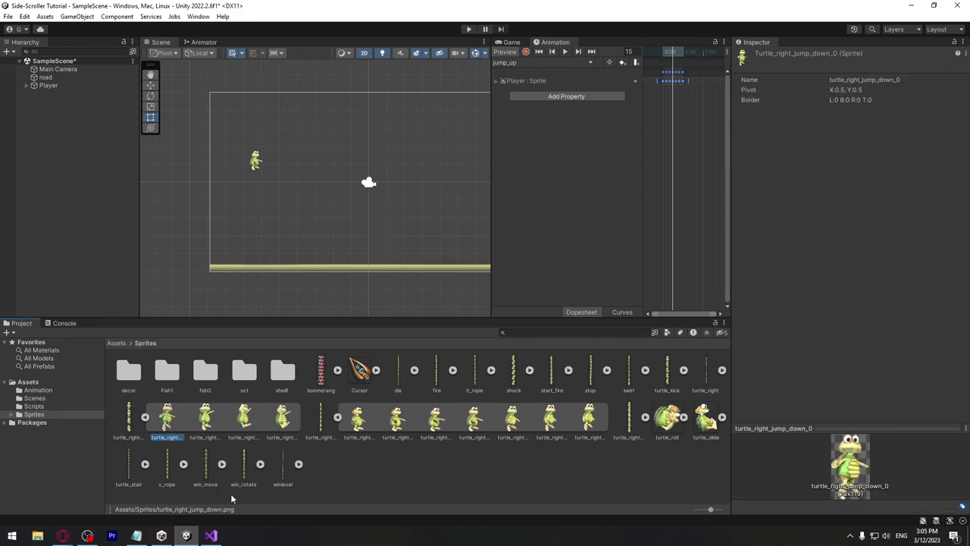
{"action": "left_click", "coordinate": [535, 64]}
{"action": "left_click", "coordinate": [541, 113]}
{"action": "type", "text": "jum"}
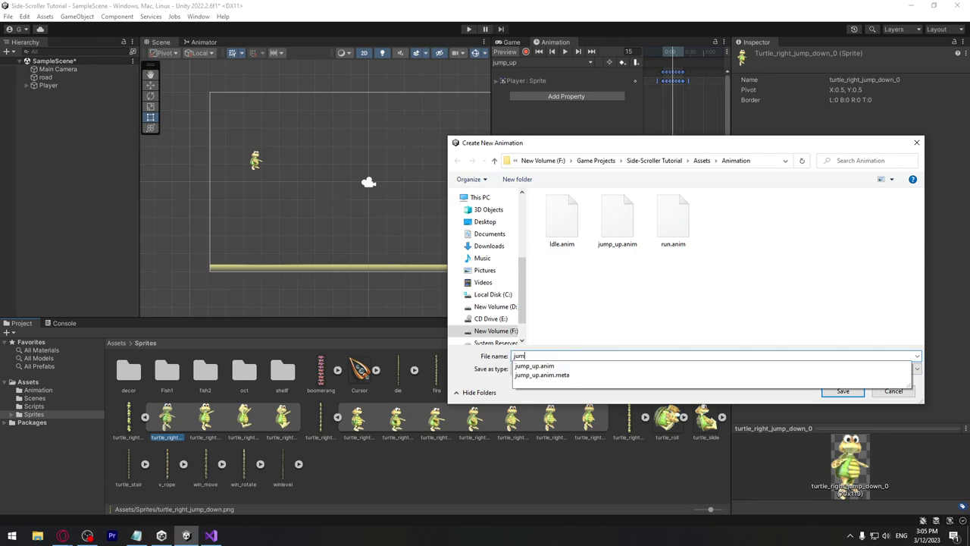
{"action": "key", "text": "BackSpace"}
{"action": "key", "text": "BackSpace"}
{"action": "key", "text": "BackSpace"}
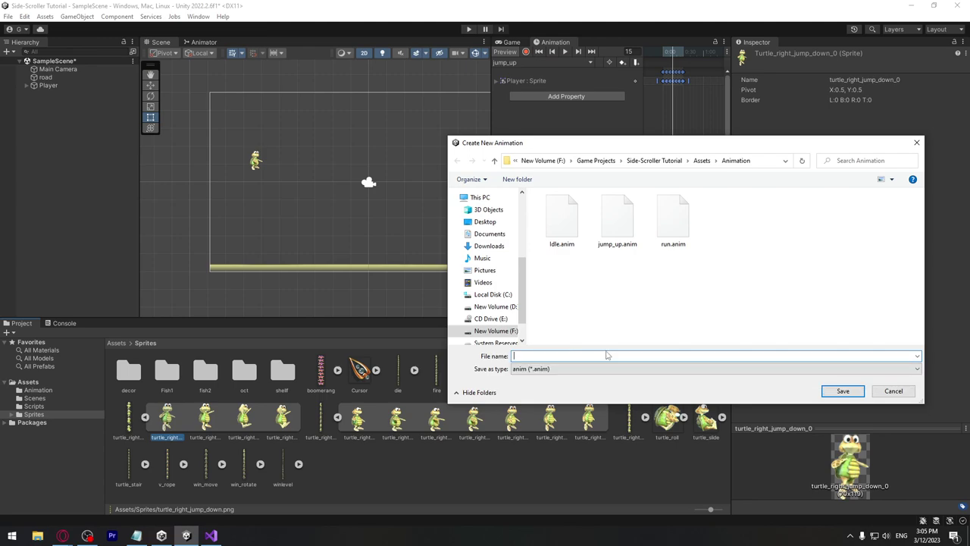
{"action": "type", "text": "fall"}
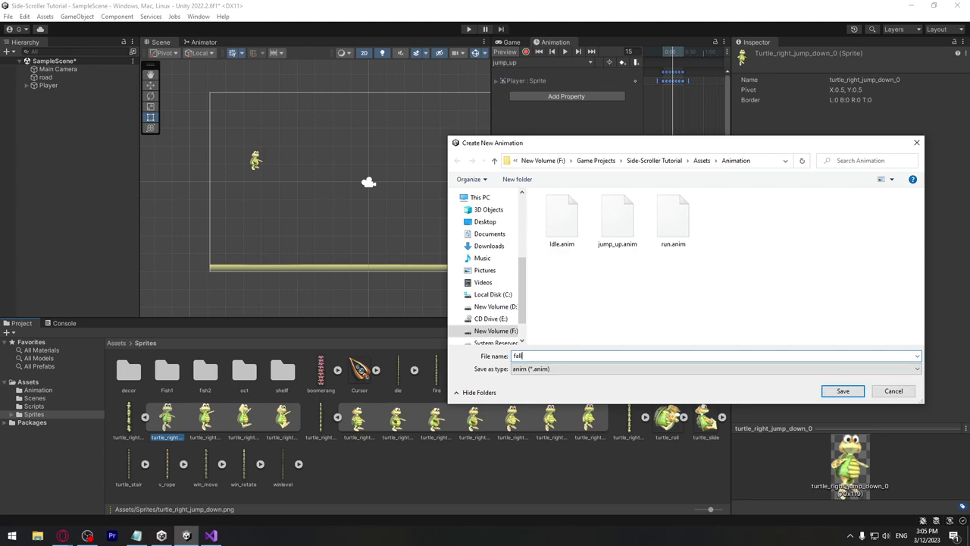
{"action": "left_click", "coordinate": [841, 391]}
Add the four turtle_right_jump_down frames to the fall clip, spacing out their keyframes, and preview the playback
{"action": "left_click", "coordinate": [293, 426], "text": "shift"}
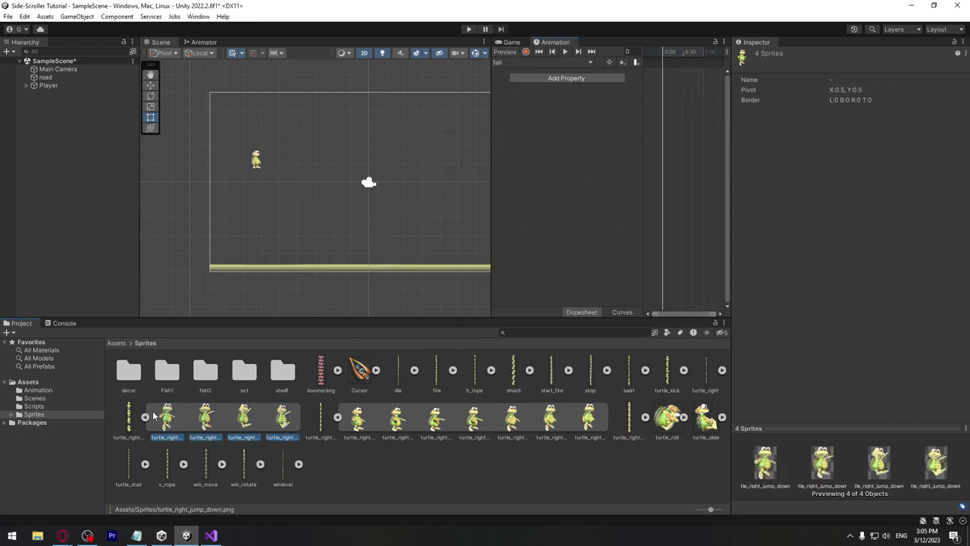
{"action": "left_click_drag", "start_coordinate": [167, 428], "coordinate": [661, 82]}
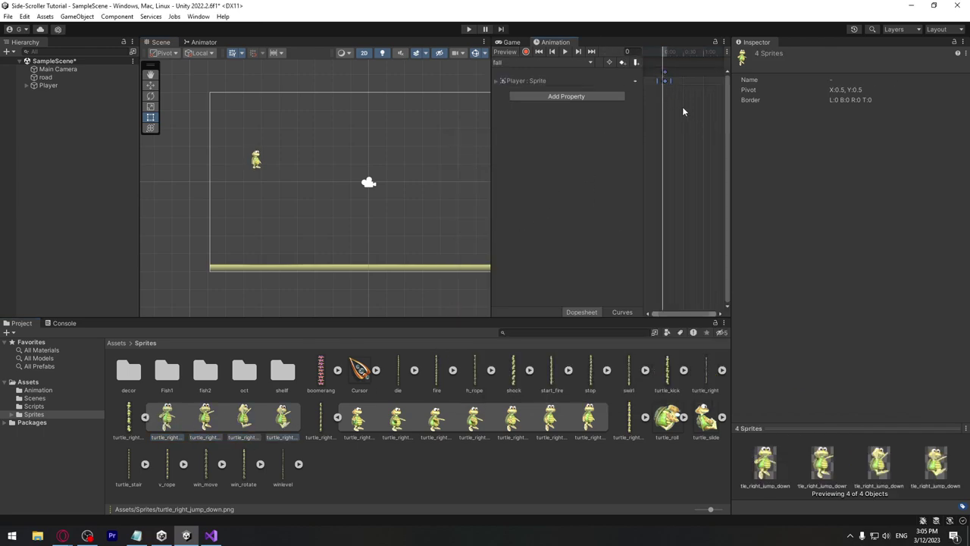
{"action": "left_click", "coordinate": [565, 52]}
{"action": "left_click", "coordinate": [565, 52]}
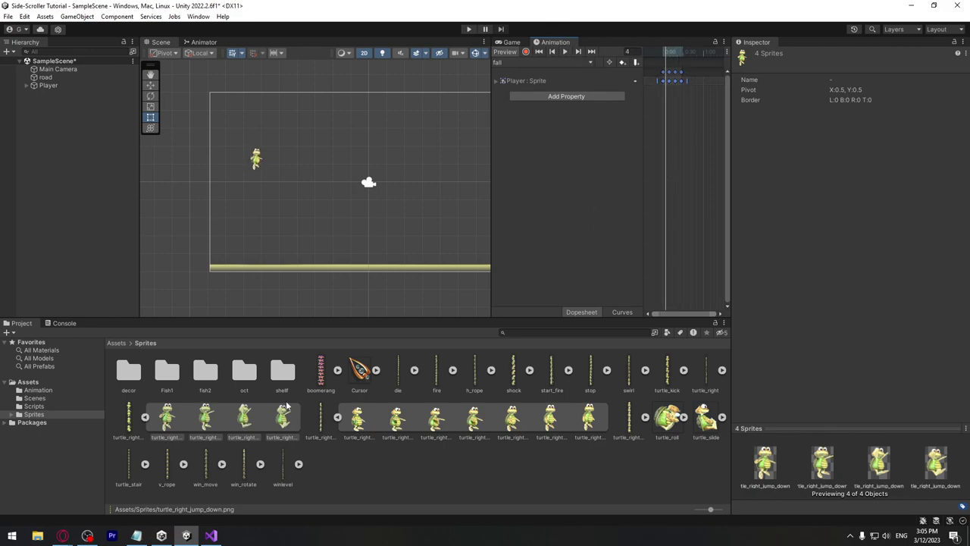
Collapse the turtle_right_jump_down frames and create a new animation clip named land in the Animation folder
{"action": "left_click", "coordinate": [145, 418]}
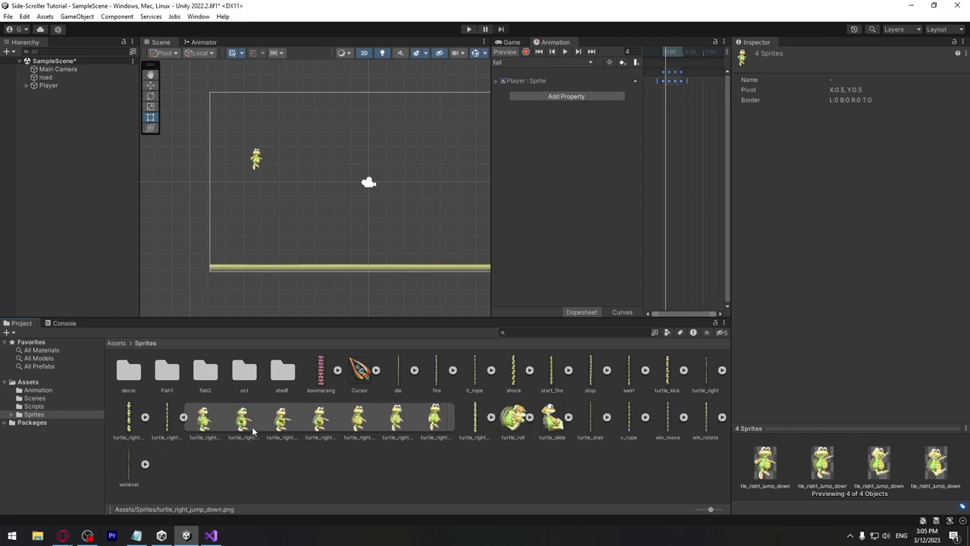
{"action": "left_click", "coordinate": [539, 62]}
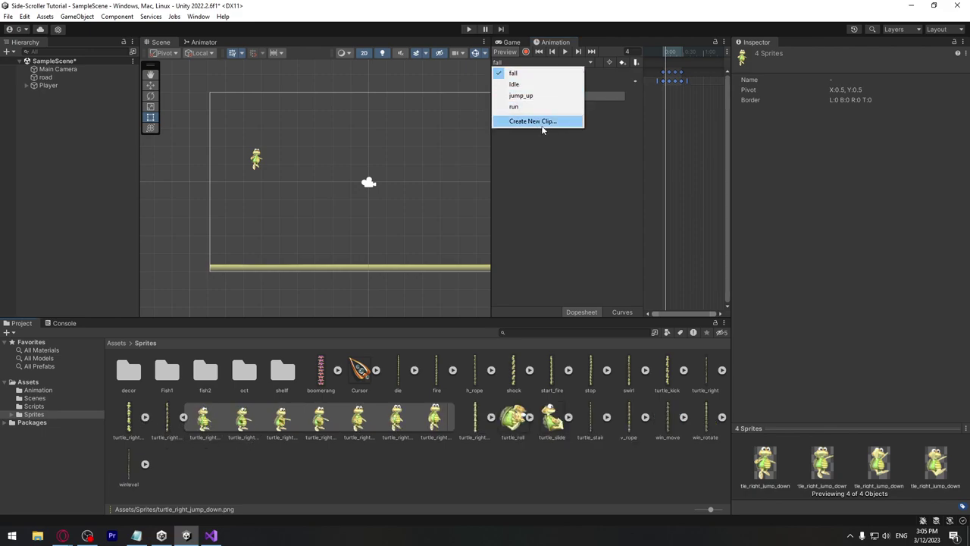
{"action": "left_click", "coordinate": [540, 122]}
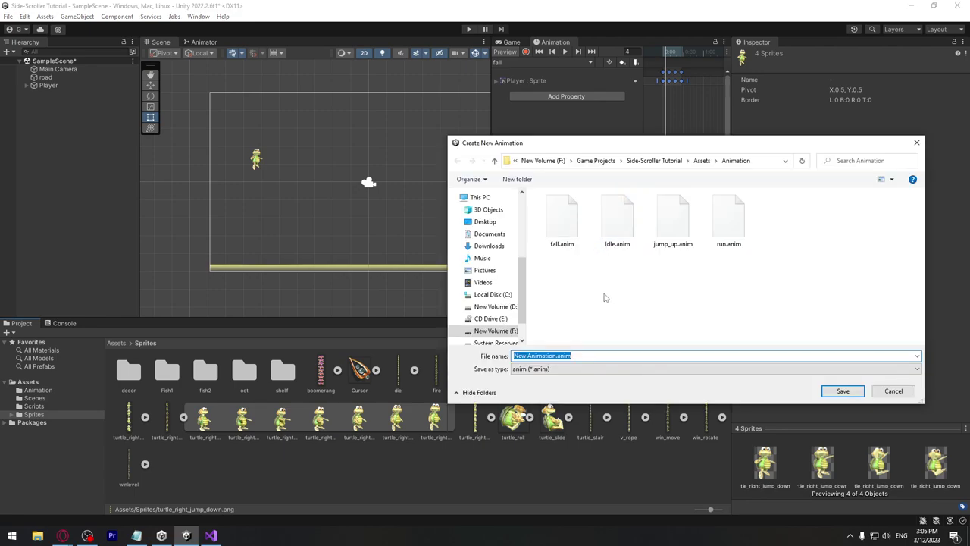
{"action": "type", "text": "landf"}
{"action": "key", "text": "BackSpace"}
{"action": "key", "text": "BackSpace"}
{"action": "key", "text": "BackSpace"}
{"action": "key", "text": "BackSpace"}
{"action": "type", "text": "and"}
{"action": "key", "text": "Return"}
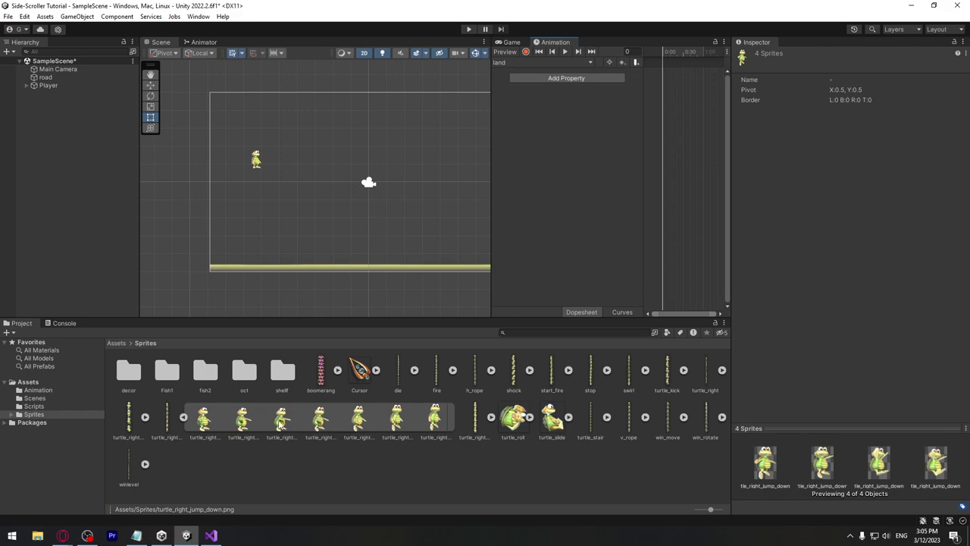
Add three turtle_right_jump_up frames as keyframes in the land clip, ending with turtle_right_jump_up_0, and preview the playback
{"action": "left_click_drag", "start_coordinate": [278, 425], "coordinate": [634, 112]}
{"action": "left_click_drag", "start_coordinate": [660, 77], "coordinate": [662, 76]}
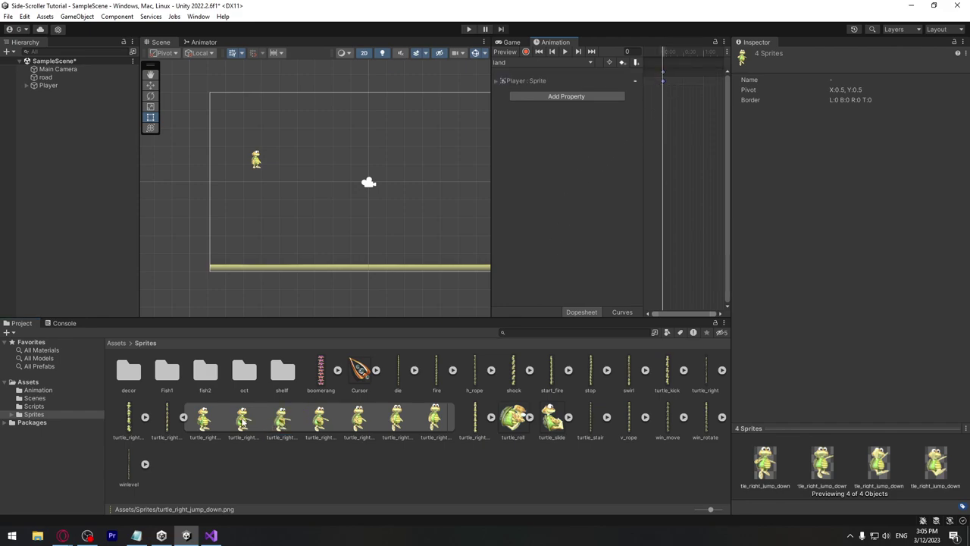
{"action": "left_click", "coordinate": [282, 418]}
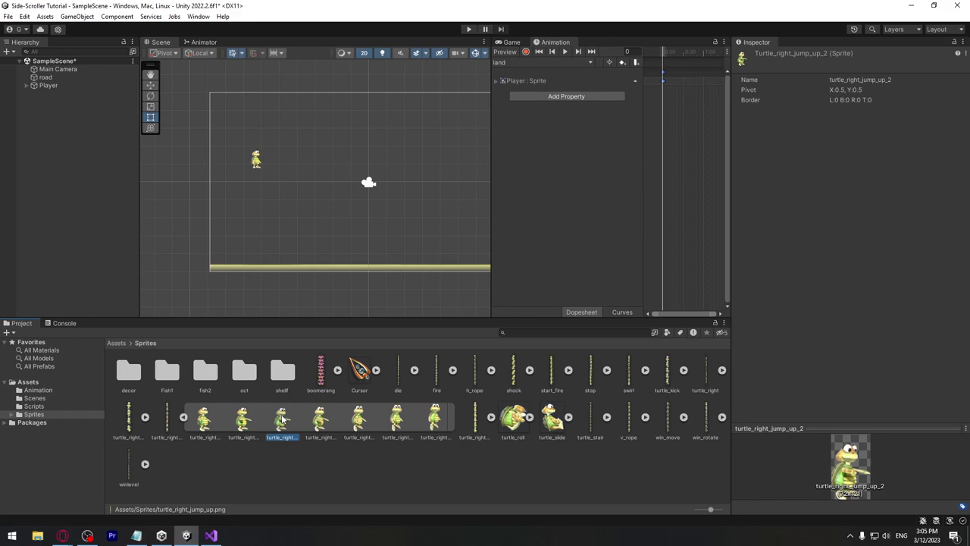
{"action": "left_click", "coordinate": [222, 425]}
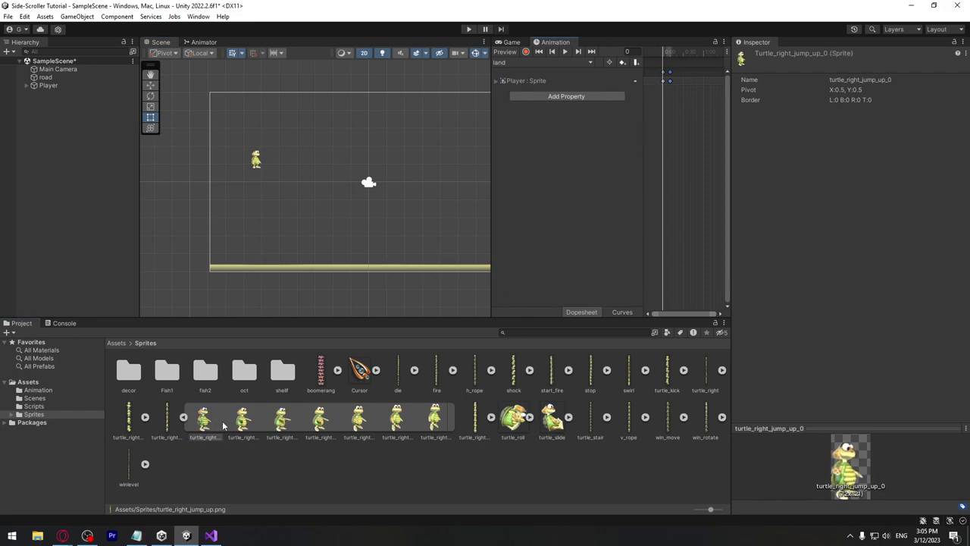
{"action": "left_click_drag", "start_coordinate": [223, 426], "coordinate": [678, 85]}
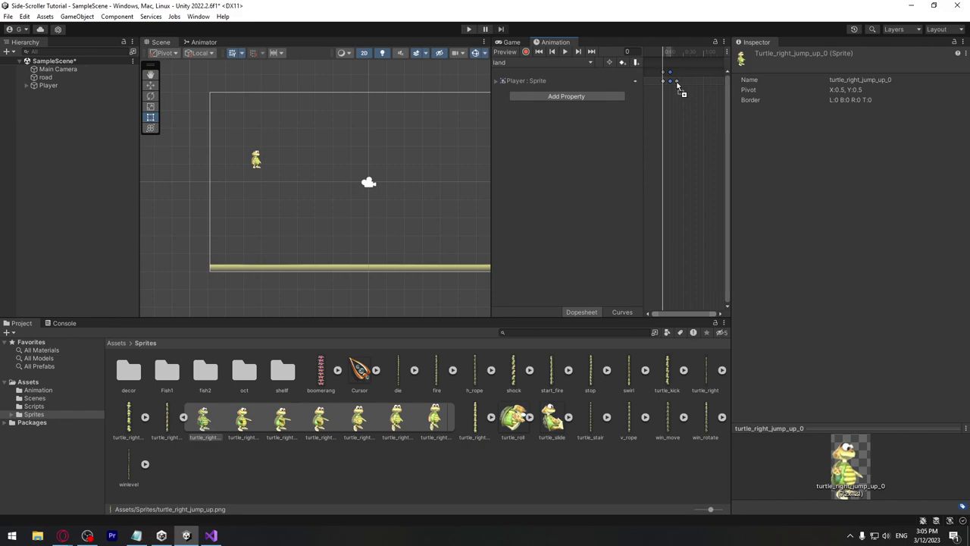
{"action": "left_click", "coordinate": [566, 51]}
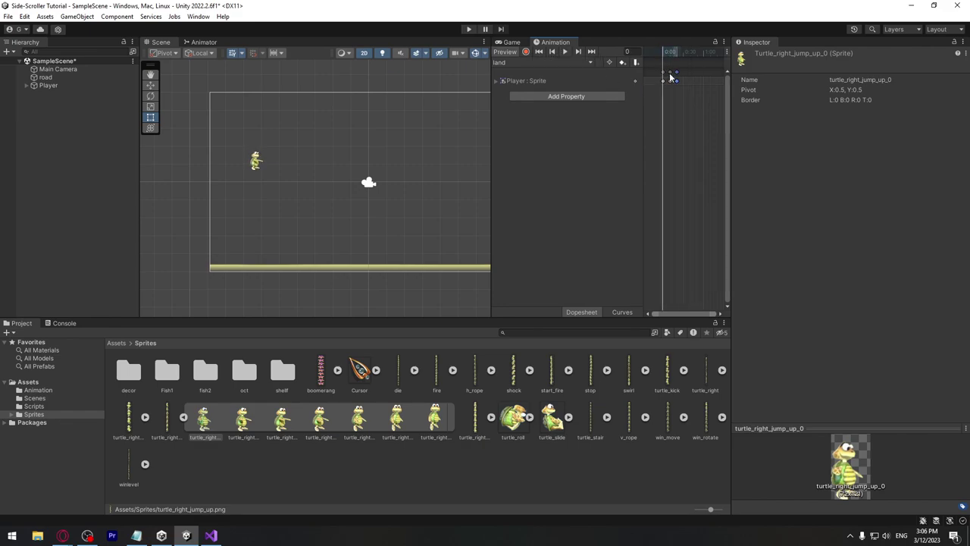
{"action": "left_click", "coordinate": [690, 97]}
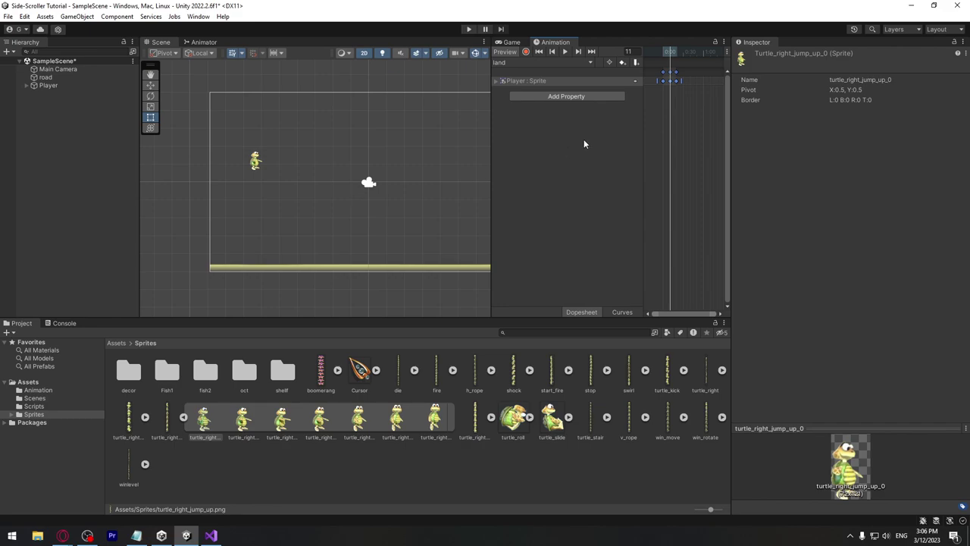
Collapse the sprite sheet, turn off Loop Time for the fall and jump_up clips in the Animation folder, and display the land clip's settings
{"action": "left_click", "coordinate": [184, 417]}
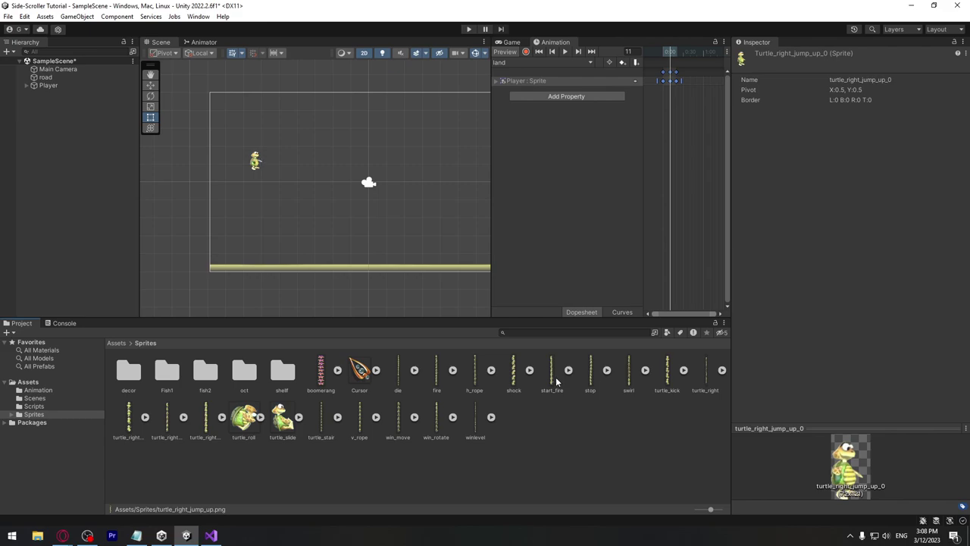
{"action": "left_click", "coordinate": [120, 345]}
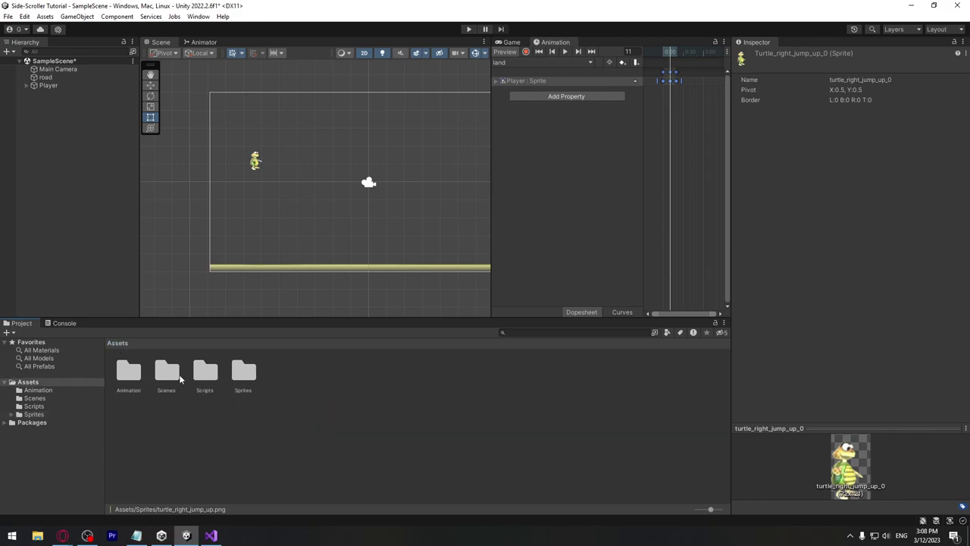
{"action": "double_click", "coordinate": [130, 375]}
{"action": "left_click", "coordinate": [135, 381]}
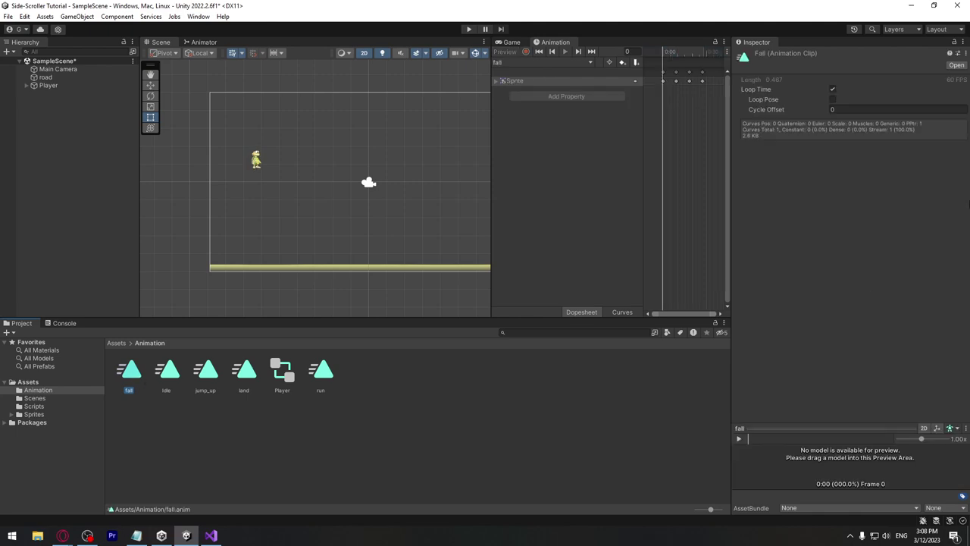
{"action": "left_click", "coordinate": [834, 90]}
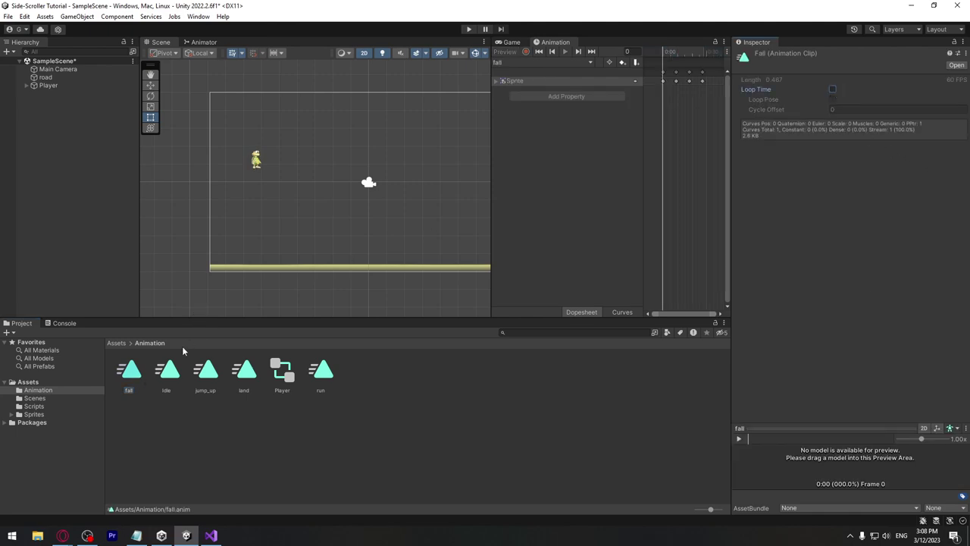
{"action": "left_click", "coordinate": [216, 379]}
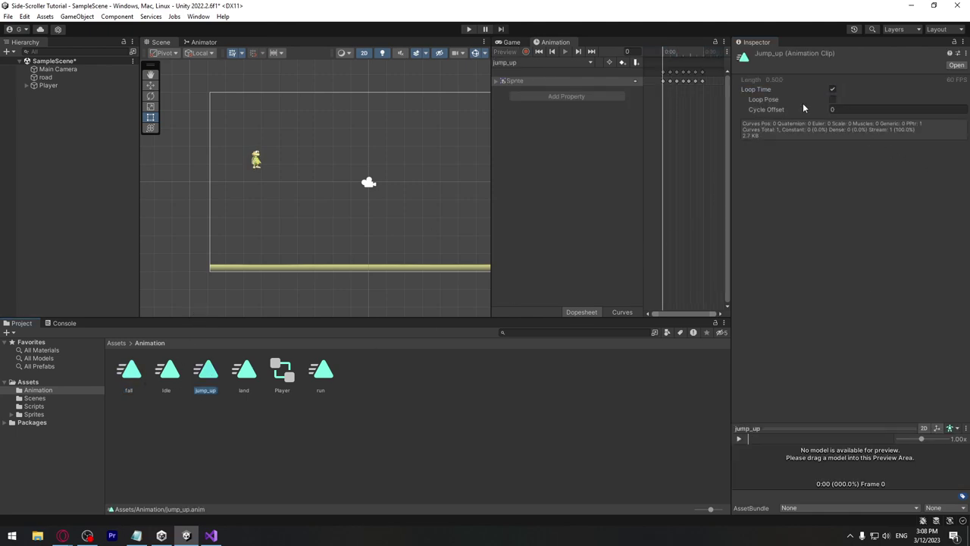
{"action": "left_click", "coordinate": [832, 89]}
{"action": "left_click", "coordinate": [253, 374]}
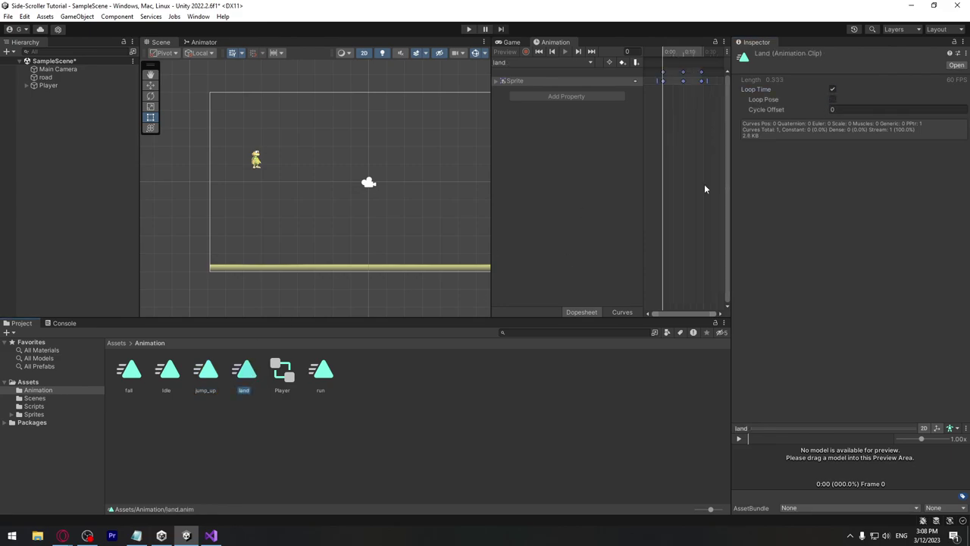
{"action": "left_click", "coordinate": [338, 458]}
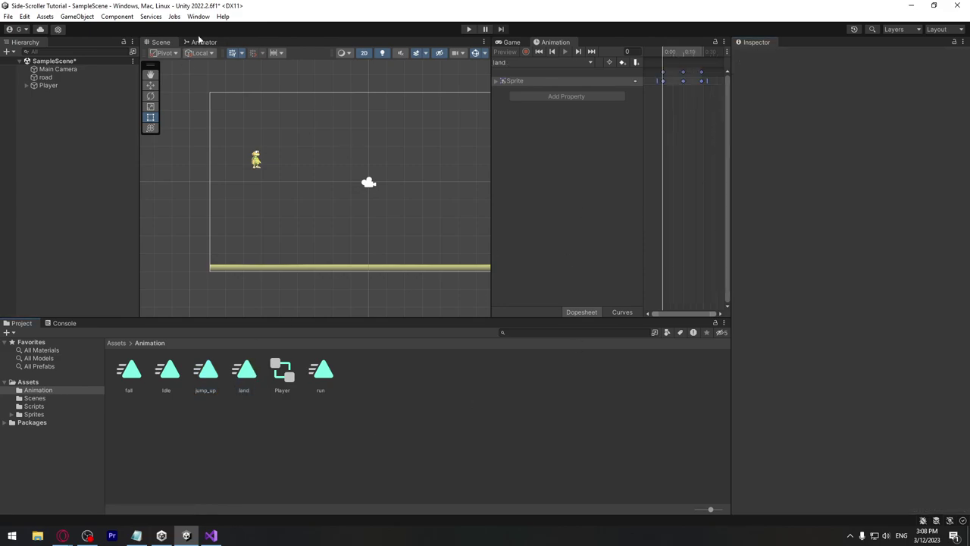
Open the Player controller's state graph and look over the jump_up, fall and land states
{"action": "left_click", "coordinate": [203, 42]}
{"action": "middle_click_drag", "start_coordinate": [426, 251], "coordinate": [440, 200]}
{"action": "scroll", "coordinate": [433, 206], "scroll_direction": "up", "scroll_amount": 2}
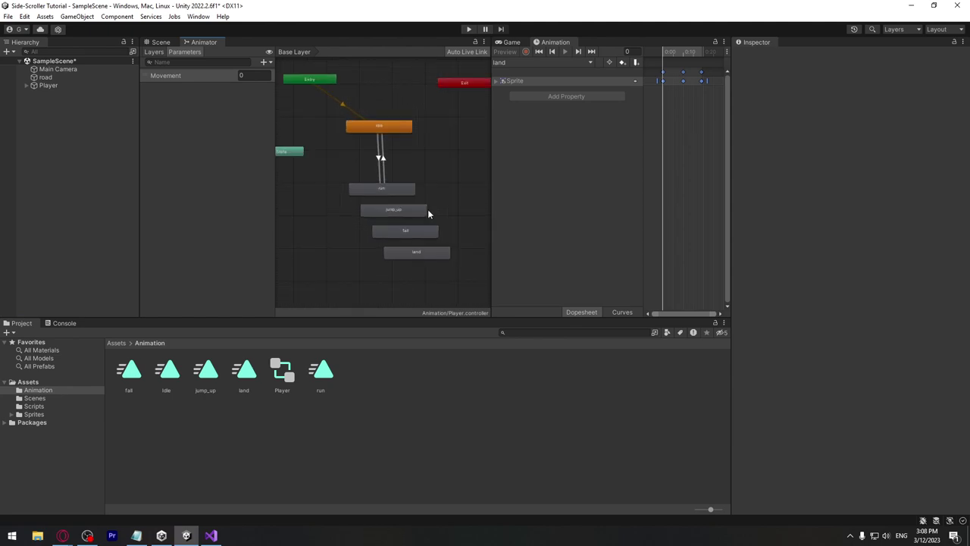
{"action": "left_click_drag", "start_coordinate": [438, 289], "coordinate": [367, 212]}
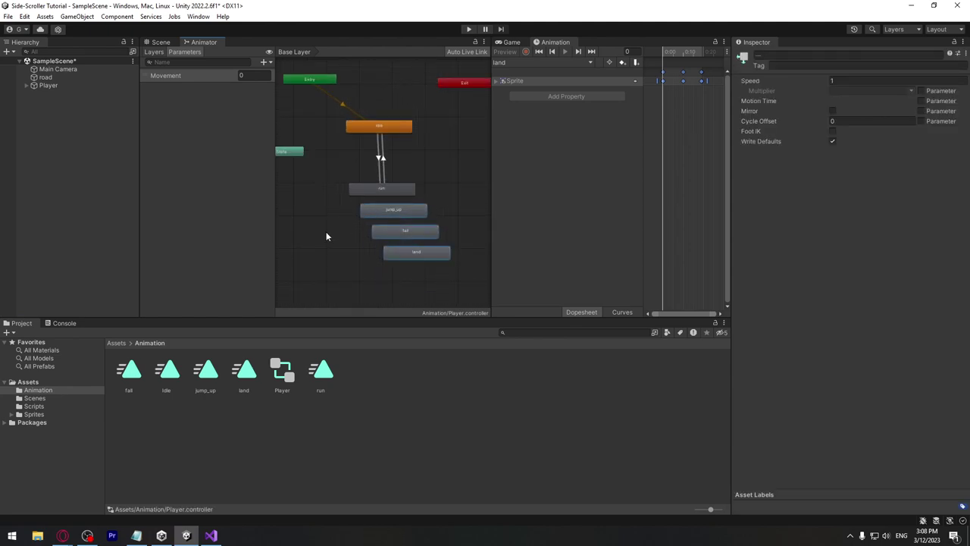
{"action": "left_click", "coordinate": [326, 231]}
{"action": "scroll", "coordinate": [391, 281], "scroll_direction": "down", "scroll_amount": 2}
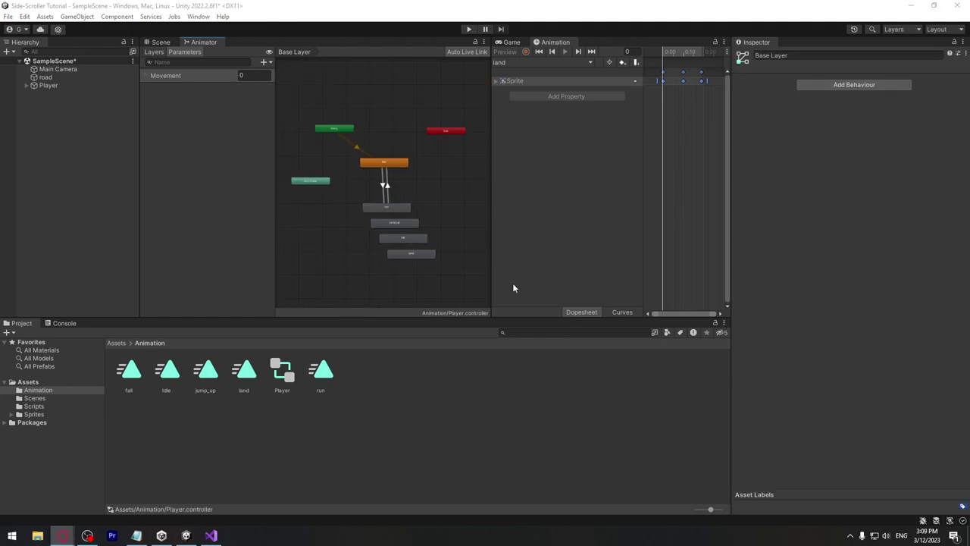
Add a Bool parameter named isGrounded to the Player animator controller
{"action": "left_click", "coordinate": [264, 62]}
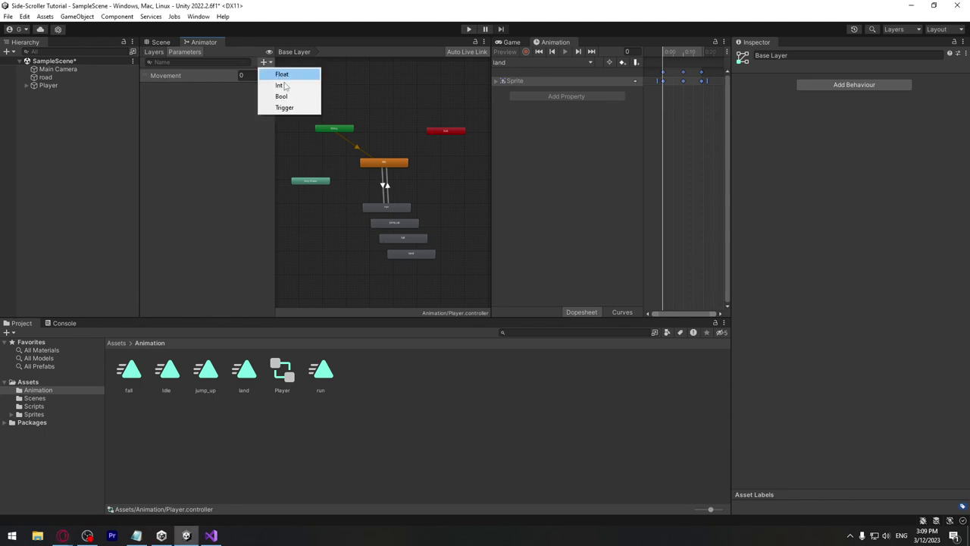
{"action": "left_click", "coordinate": [281, 96]}
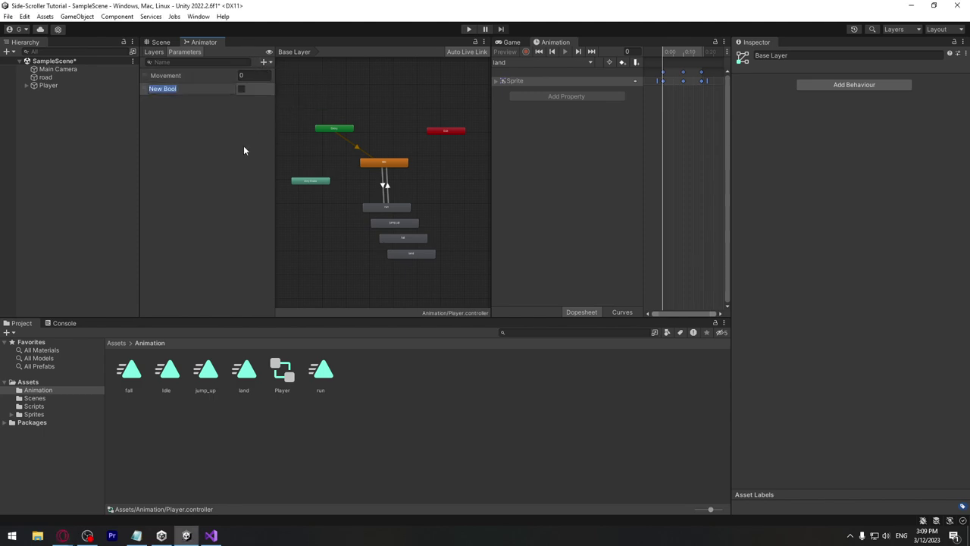
{"action": "type", "text": "isGro"}
{"action": "type", "text": "unded"}
{"action": "key", "text": "Return"}
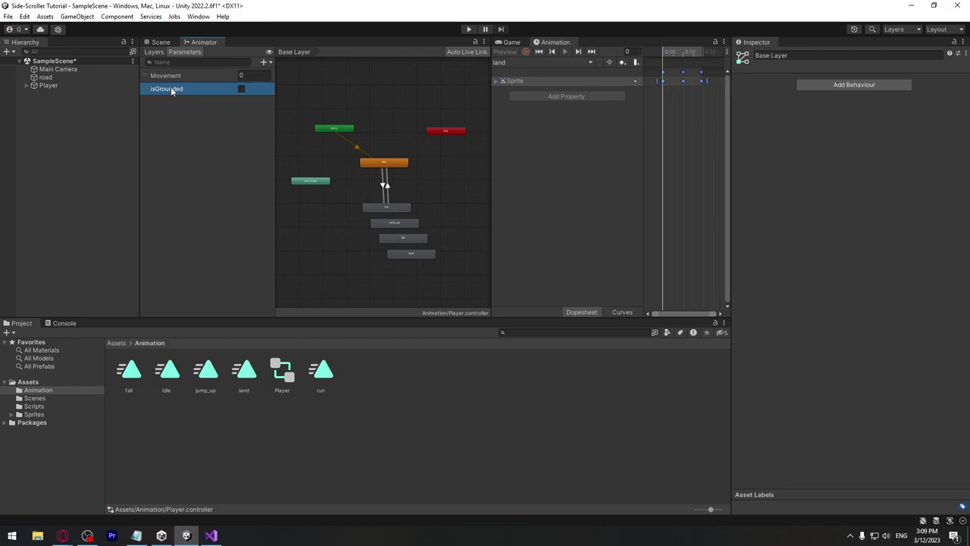
Add a Float parameter named verticalSpeed to the Player animator controller
{"action": "key", "text": "alt+Tab"}
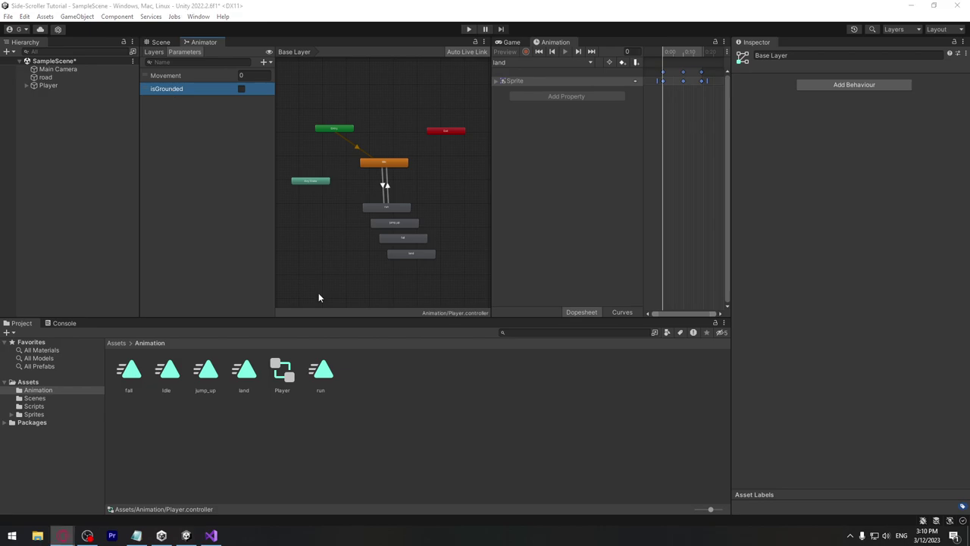
{"action": "left_click", "coordinate": [264, 64]}
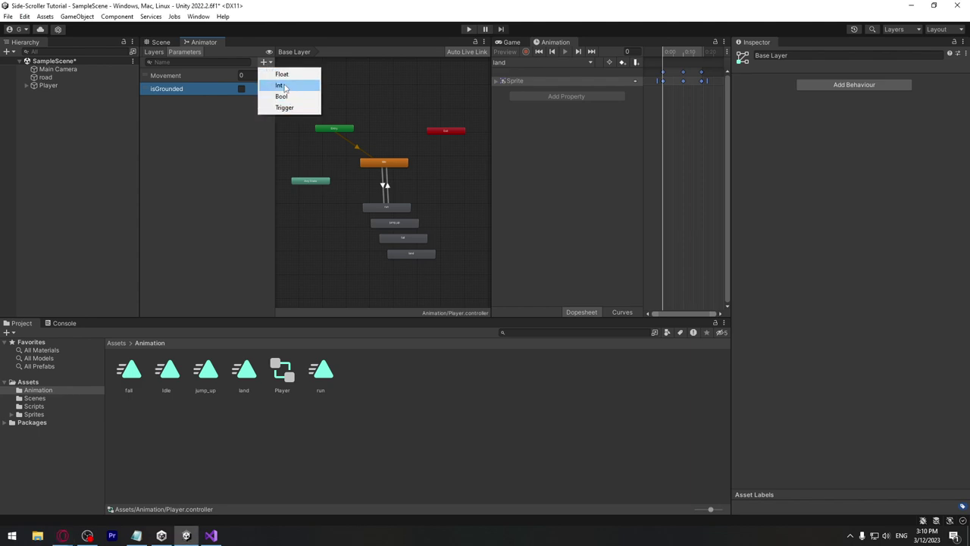
{"action": "left_click", "coordinate": [282, 74]}
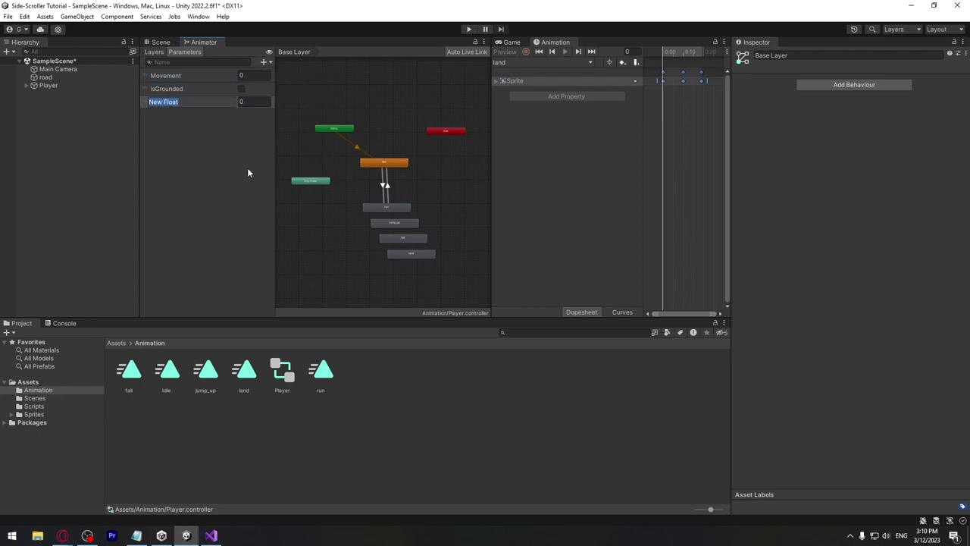
{"action": "type", "text": "verticalSpeed"}
{"action": "key", "text": "Return"}
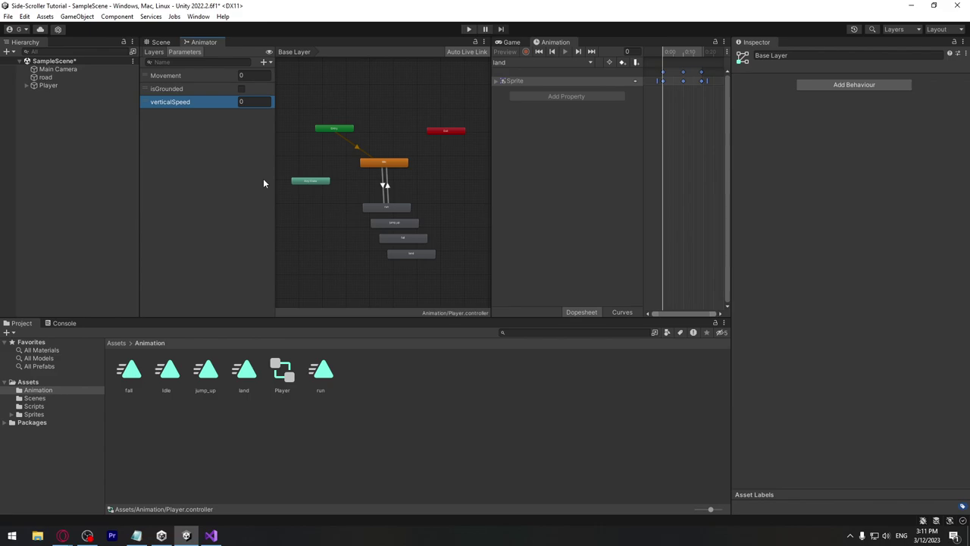
Create a state from a new blend tree in the Base Layer and place it below Any State
{"action": "scroll", "coordinate": [399, 282], "scroll_direction": "up", "scroll_amount": 3}
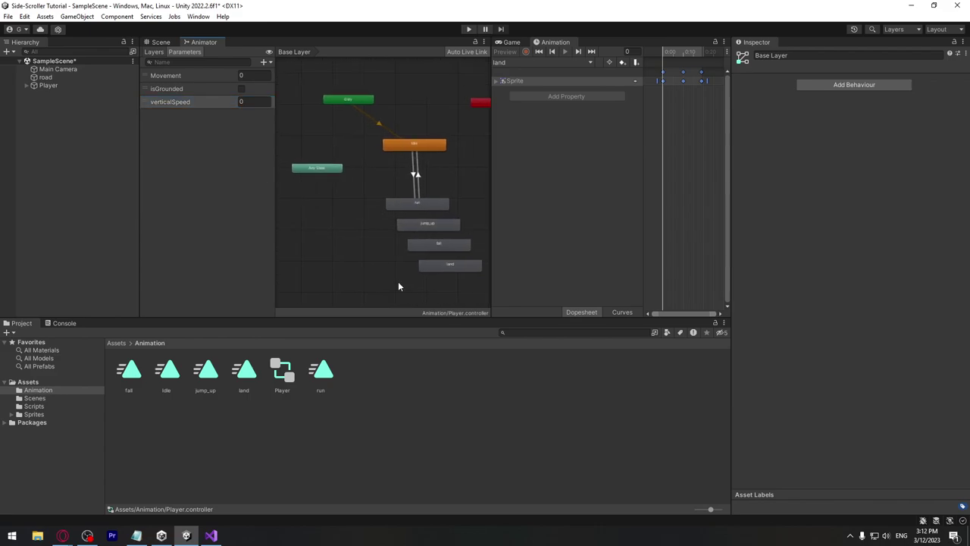
{"action": "right_click", "coordinate": [297, 181]}
{"action": "mouse_move", "coordinate": [402, 188]}
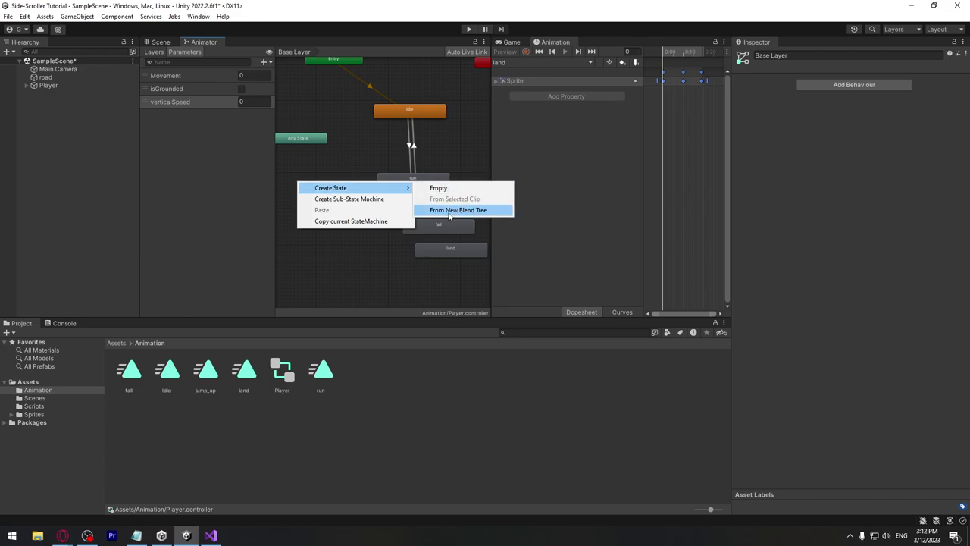
{"action": "left_click", "coordinate": [449, 212]}
{"action": "middle_click_drag", "start_coordinate": [342, 217], "coordinate": [366, 176]}
{"action": "left_click", "coordinate": [366, 176]}
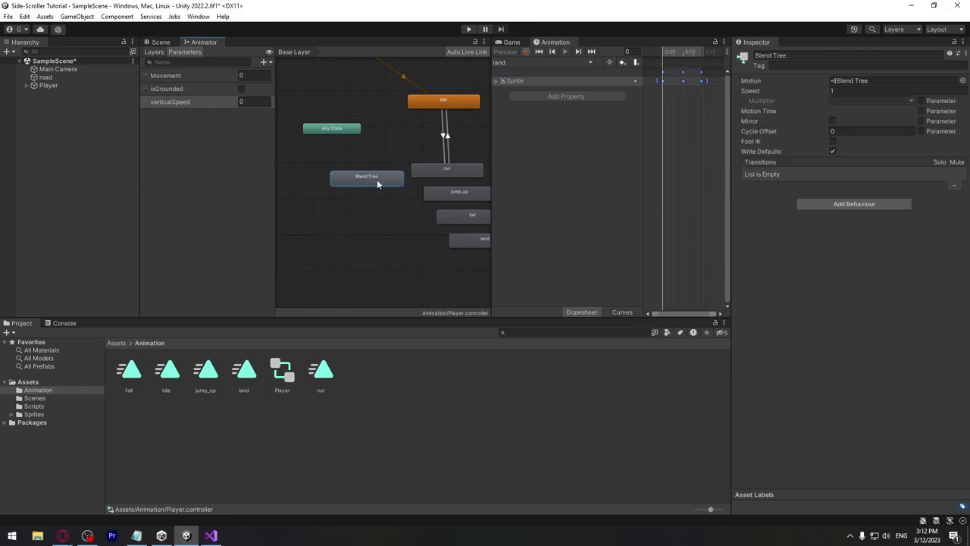
{"action": "left_click_drag", "start_coordinate": [377, 181], "coordinate": [348, 181]}
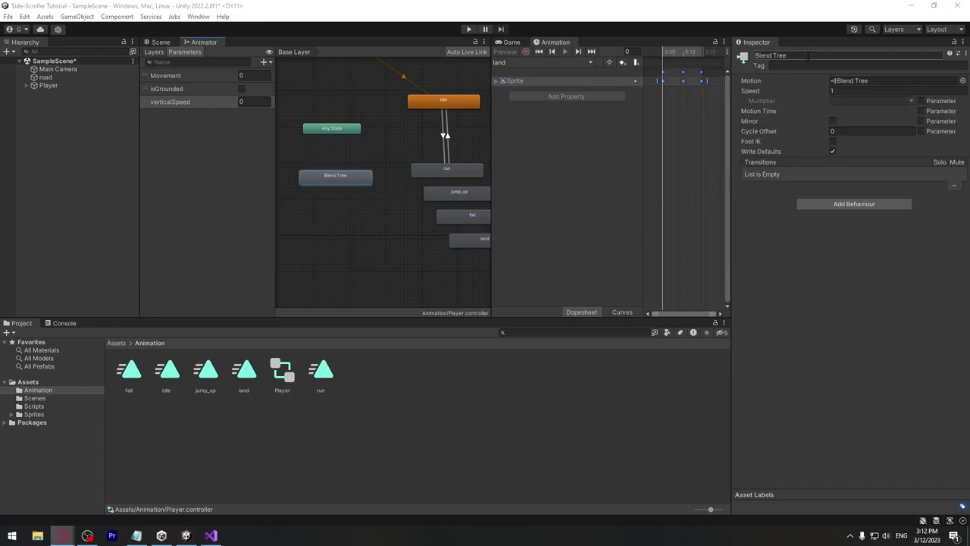
Rename the new blend tree state to Jump Blend
{"action": "left_click", "coordinate": [836, 53]}
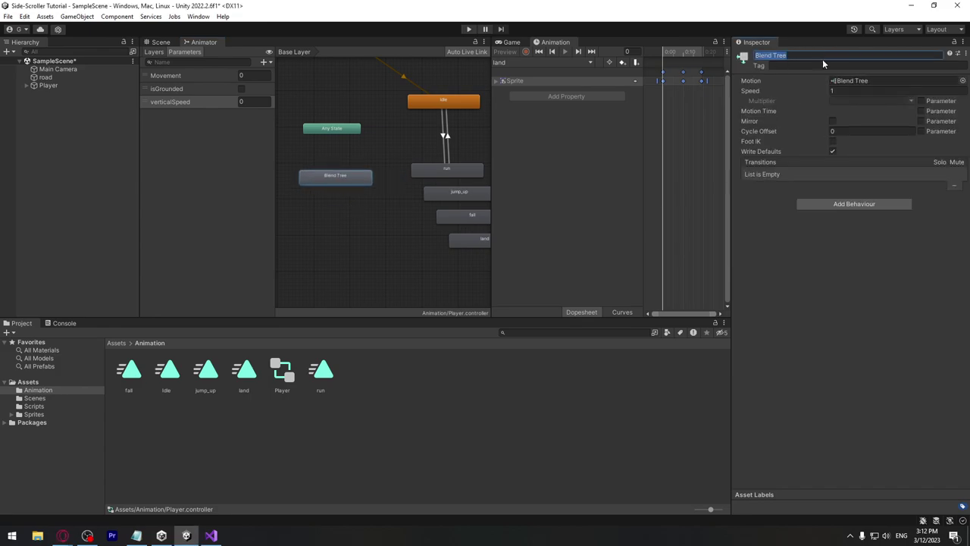
{"action": "type", "text": "Jump Blend"}
{"action": "key", "text": "Return"}
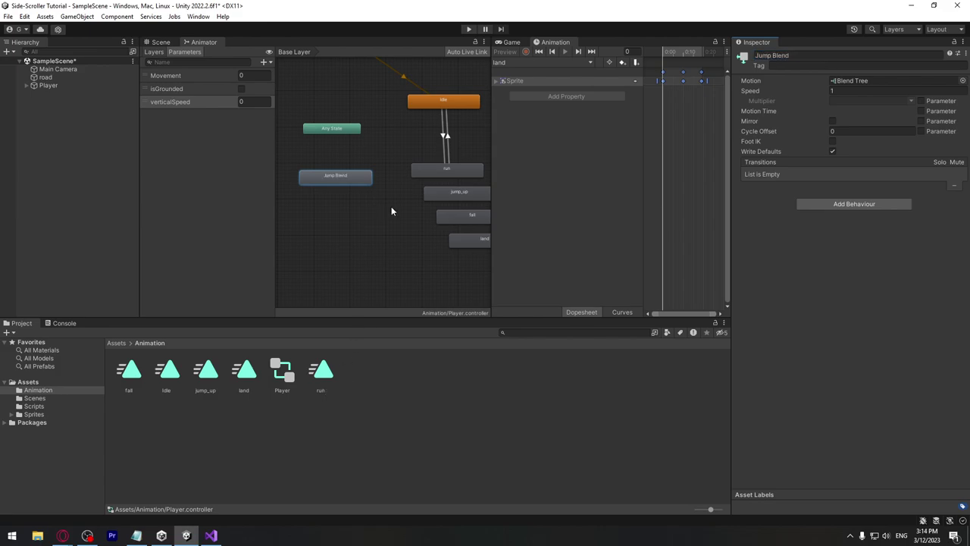
Rearrange the state graph so Jump Blend sits above Any State and the Entry node sits beside the idle state
{"action": "middle_click_drag", "start_coordinate": [391, 211], "coordinate": [368, 249]}
{"action": "left_click_drag", "start_coordinate": [375, 235], "coordinate": [336, 166]}
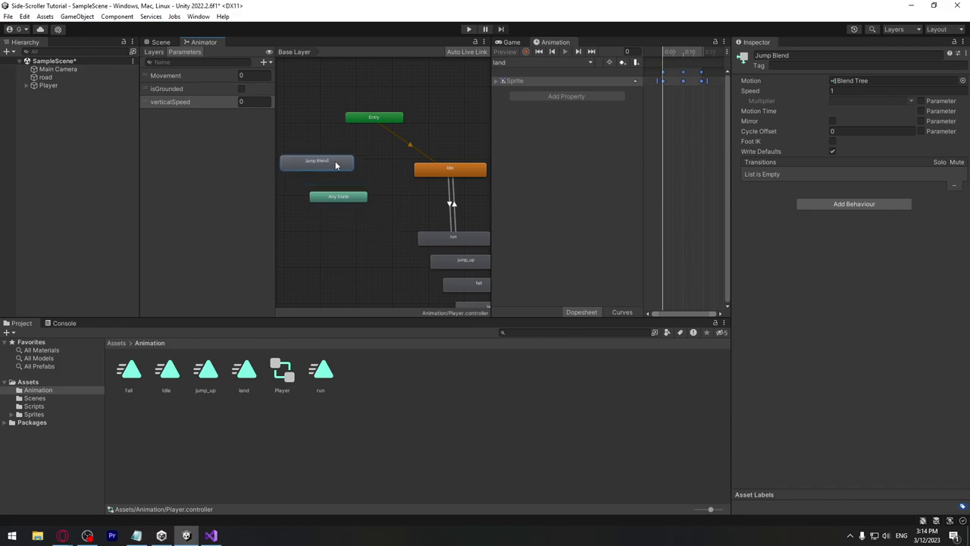
{"action": "left_click_drag", "start_coordinate": [370, 120], "coordinate": [330, 175]}
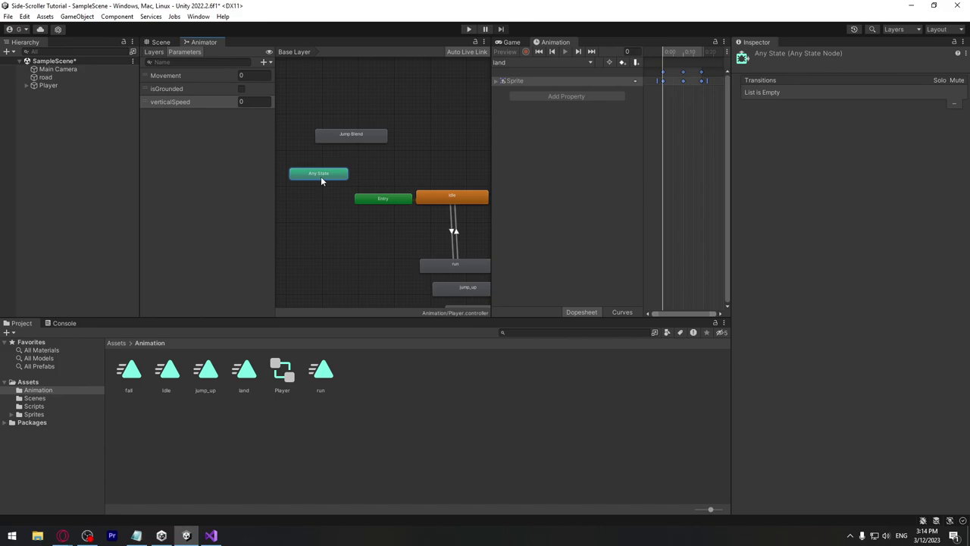
{"action": "middle_click_drag", "start_coordinate": [321, 176], "coordinate": [271, 121]}
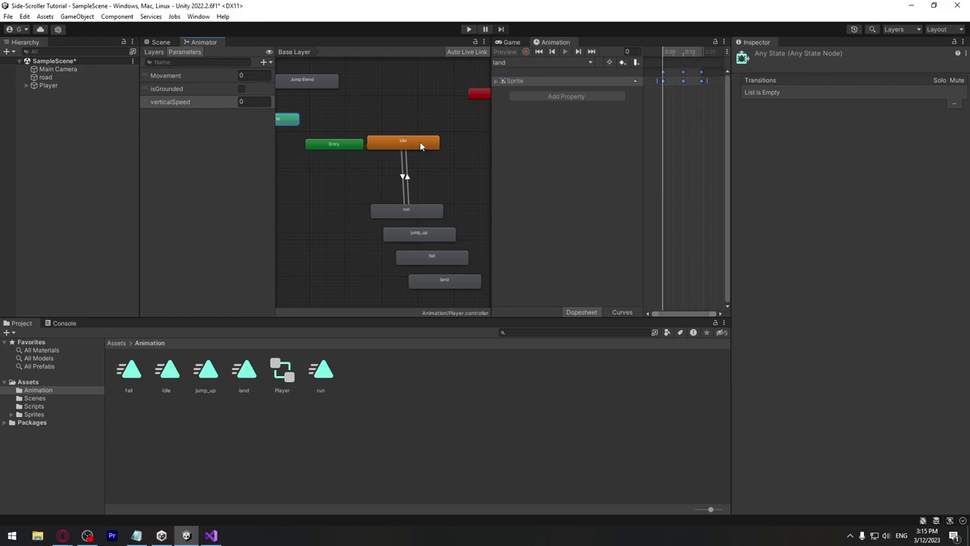
{"action": "middle_click_drag", "start_coordinate": [349, 188], "coordinate": [385, 221]}
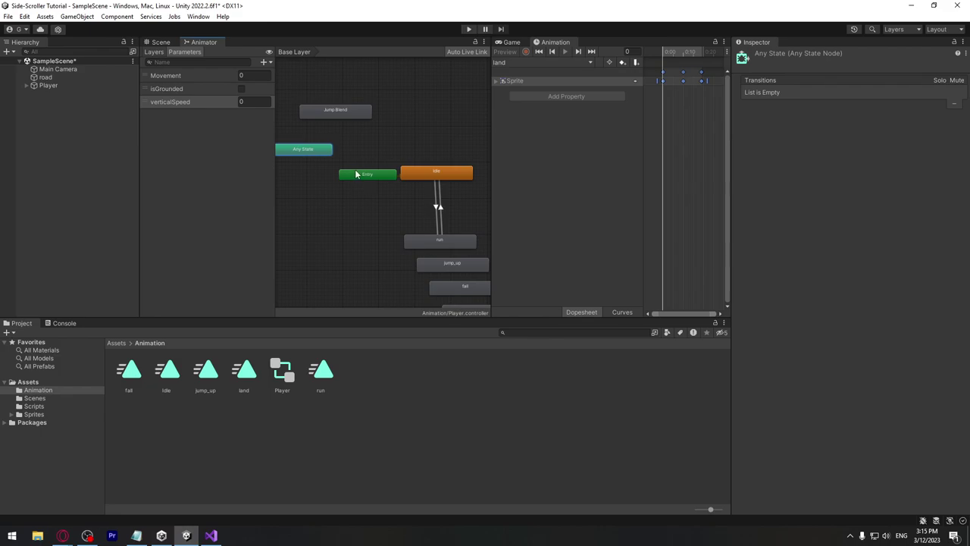
Create a transition from Any State to the Jump Blend state
{"action": "middle_click_drag", "start_coordinate": [342, 116], "coordinate": [365, 123]}
{"action": "left_click", "coordinate": [365, 123]}
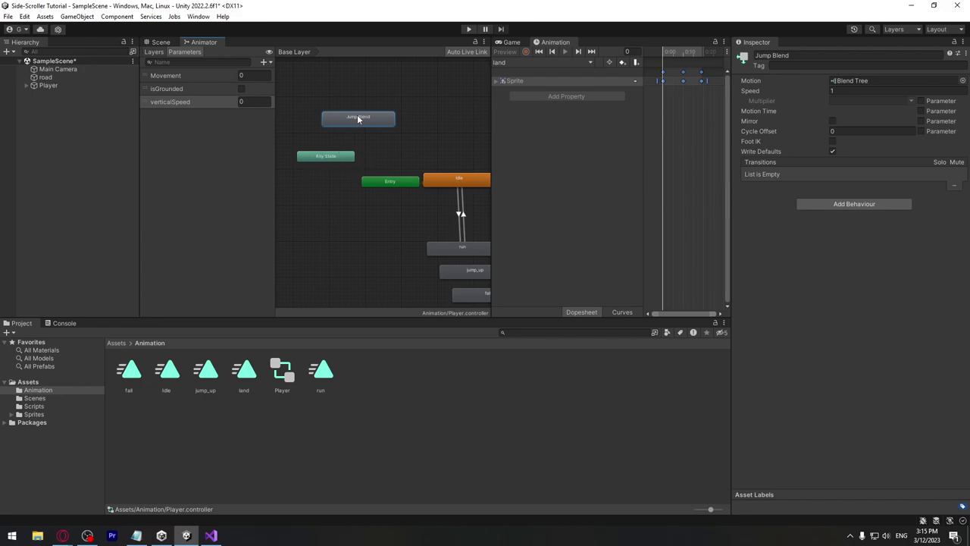
{"action": "right_click", "coordinate": [327, 158]}
{"action": "left_click", "coordinate": [349, 163]}
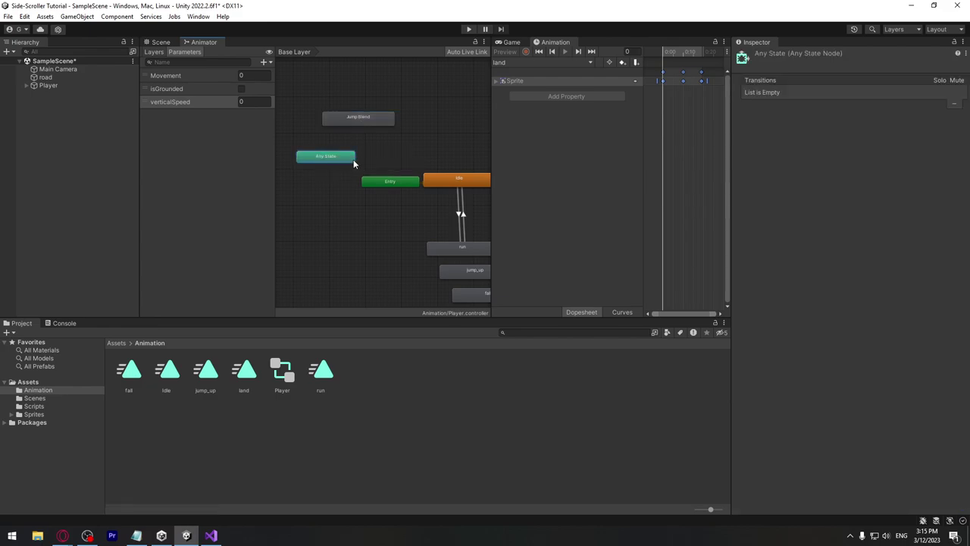
{"action": "left_click", "coordinate": [364, 121]}
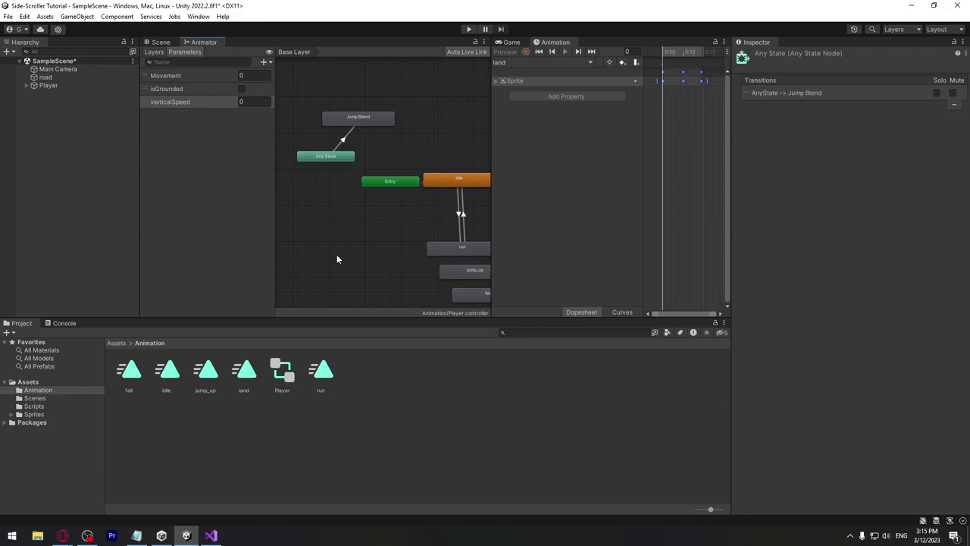
Add a condition to the Any State to Jump Blend transition requiring isGrounded to be false
{"action": "left_click", "coordinate": [345, 141]}
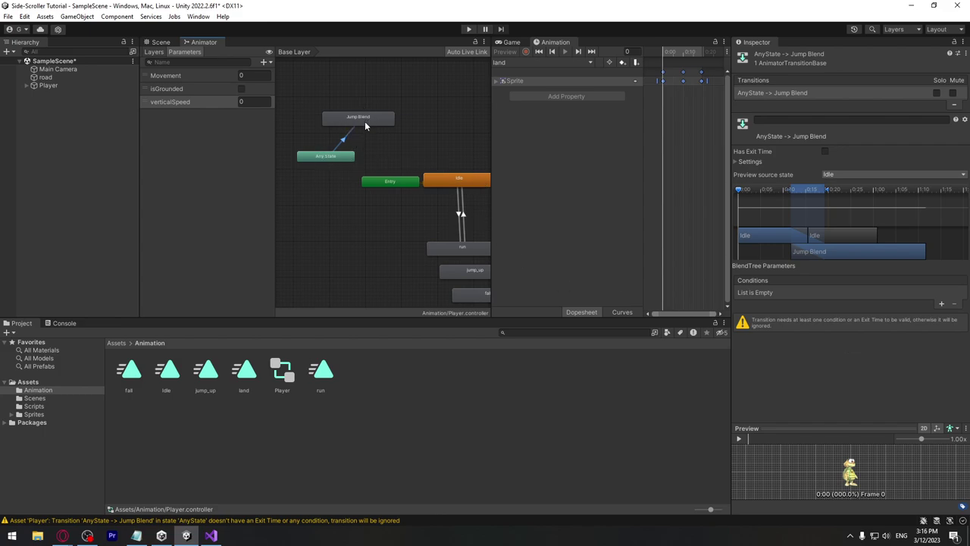
{"action": "left_click", "coordinate": [942, 304]}
{"action": "left_click", "coordinate": [768, 292]}
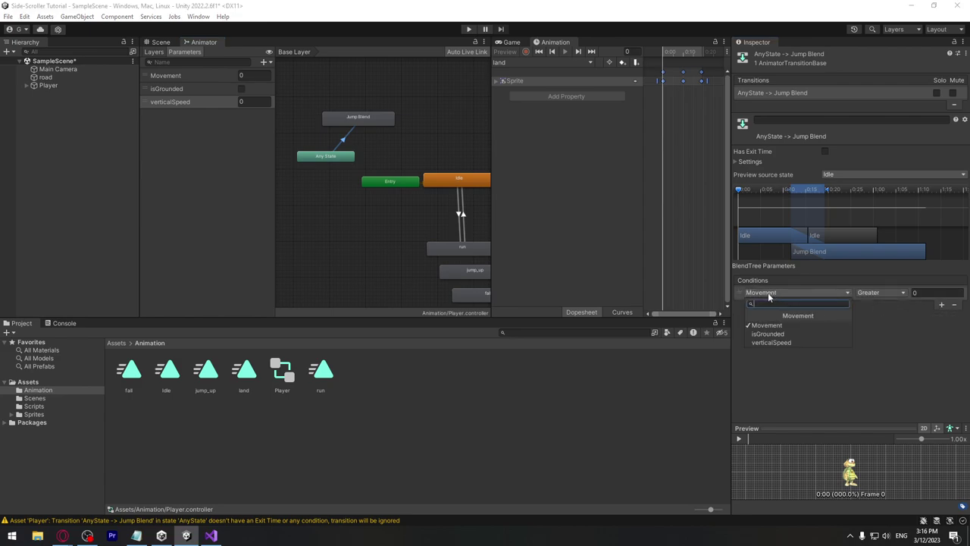
{"action": "left_click", "coordinate": [767, 334]}
{"action": "left_click", "coordinate": [900, 292]}
{"action": "left_click", "coordinate": [872, 313]}
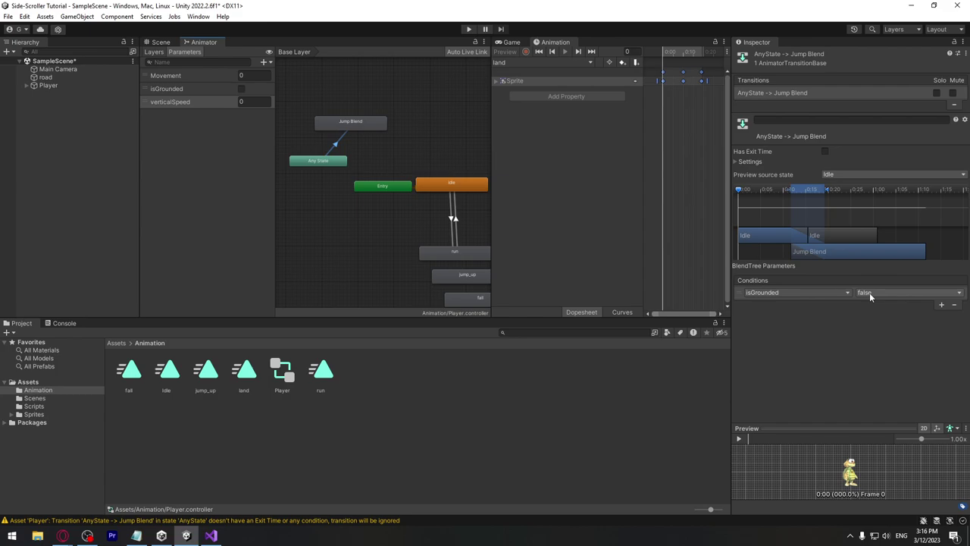
Move the land state up beside Jump Blend and create a transition from Jump Blend to land
{"action": "middle_click_drag", "start_coordinate": [460, 236], "coordinate": [410, 146]}
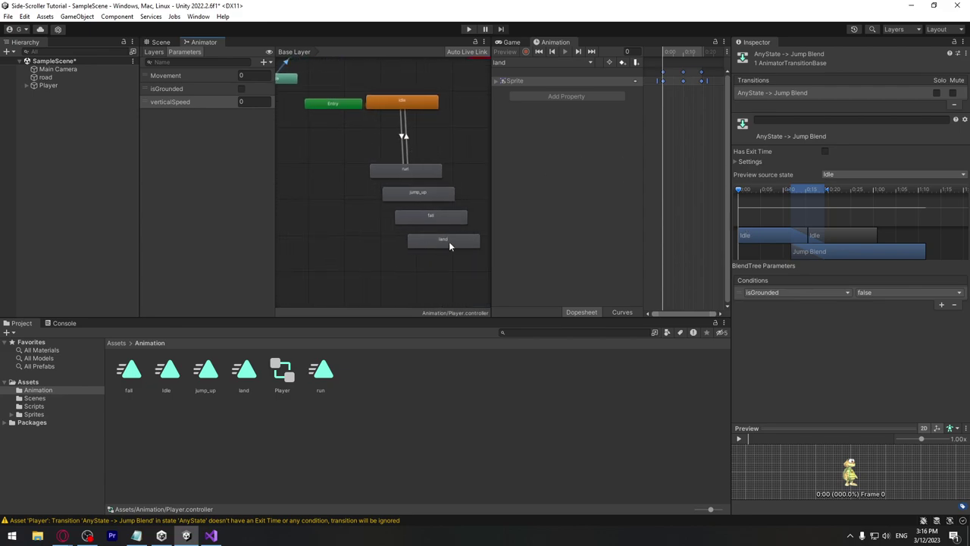
{"action": "middle_click_drag", "start_coordinate": [340, 159], "coordinate": [372, 210]}
{"action": "left_click_drag", "start_coordinate": [465, 289], "coordinate": [411, 119]}
{"action": "middle_click_drag", "start_coordinate": [364, 130], "coordinate": [372, 156]}
{"action": "right_click", "coordinate": [372, 138]}
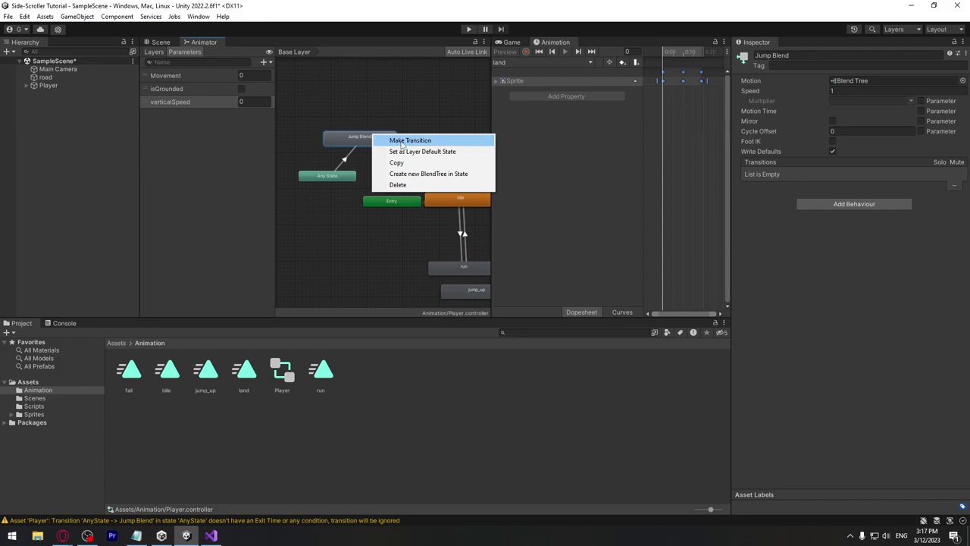
{"action": "left_click", "coordinate": [402, 141]}
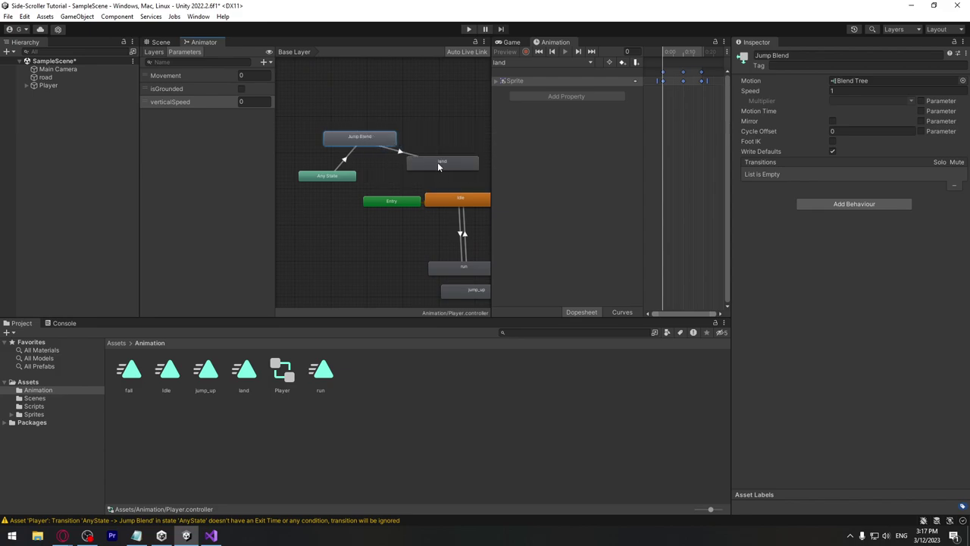
{"action": "left_click", "coordinate": [438, 165]}
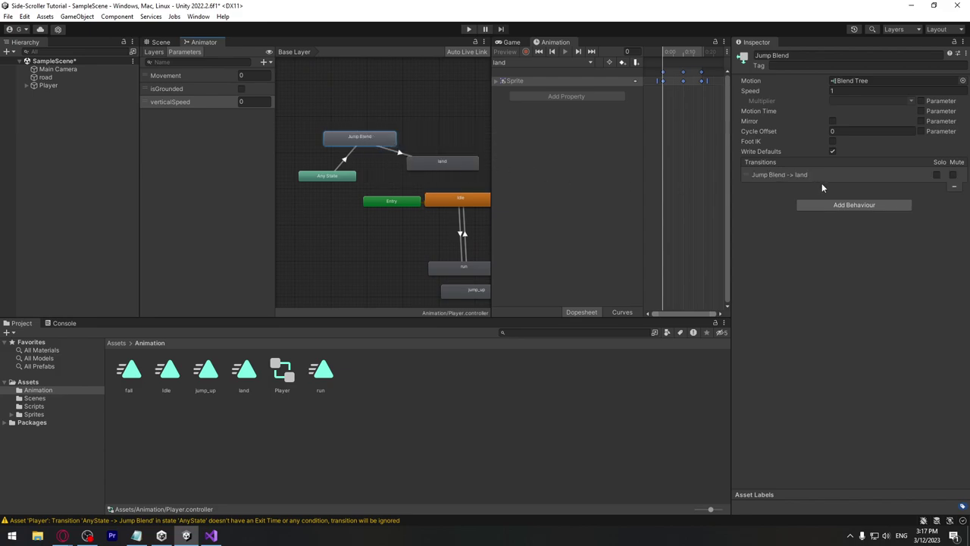
Add a condition to the Jump Blend to land transition requiring isGrounded to be true
{"action": "left_click", "coordinate": [399, 156]}
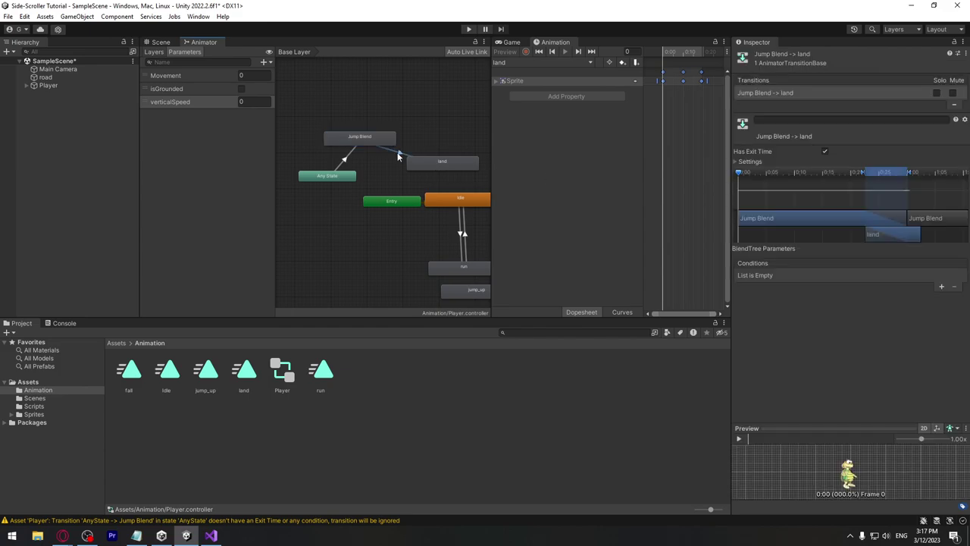
{"action": "left_click", "coordinate": [942, 288]}
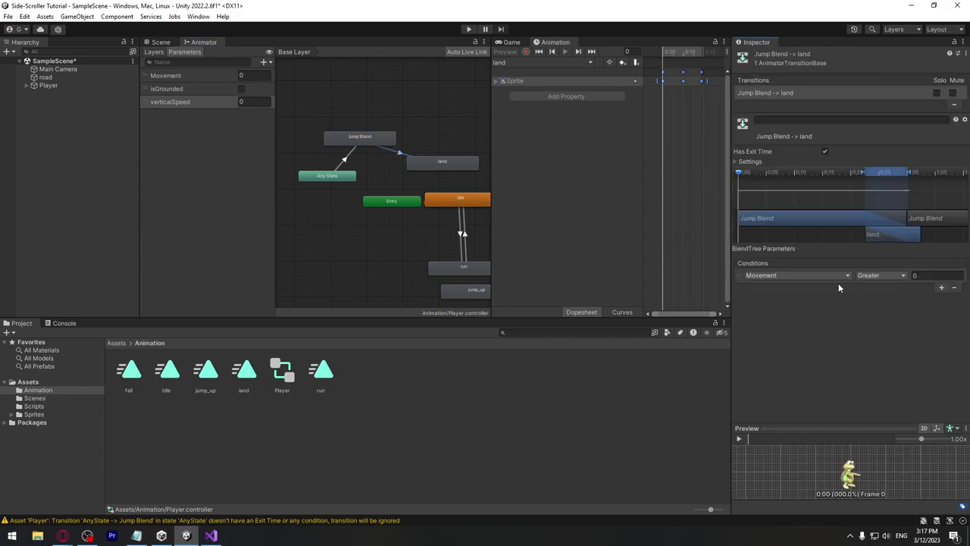
{"action": "left_click", "coordinate": [828, 276]}
{"action": "left_click", "coordinate": [780, 317]}
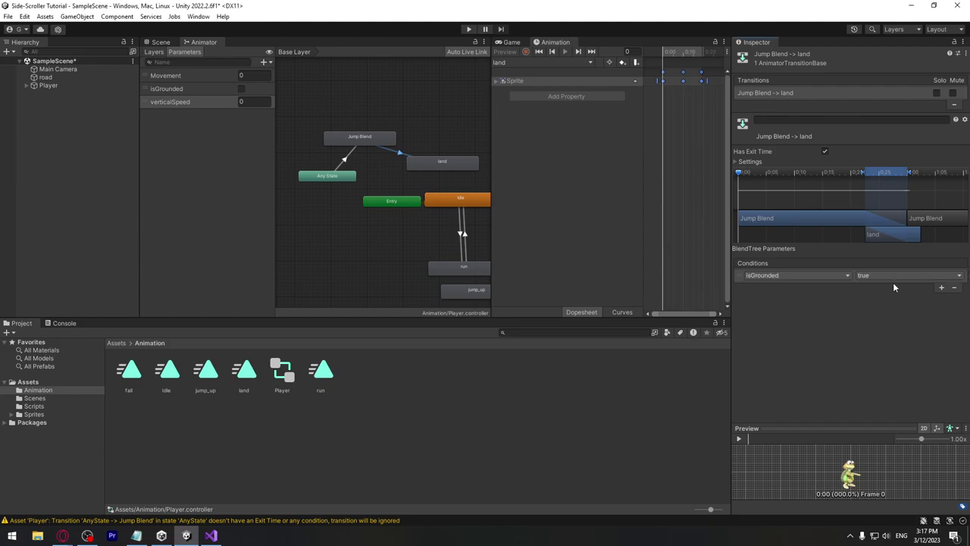
{"action": "left_click", "coordinate": [894, 276]}
{"action": "left_click", "coordinate": [880, 287]}
{"action": "left_click", "coordinate": [355, 145]}
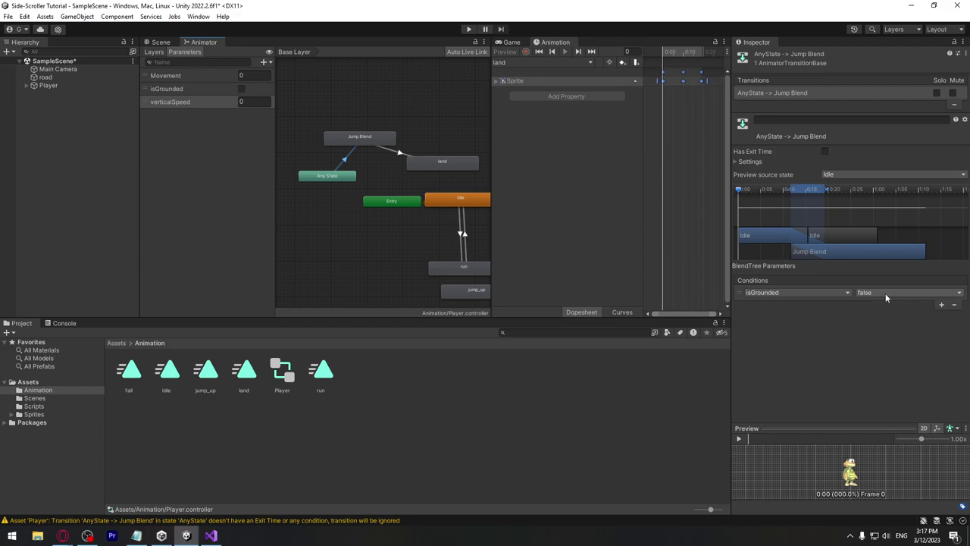
{"action": "left_click", "coordinate": [401, 155]}
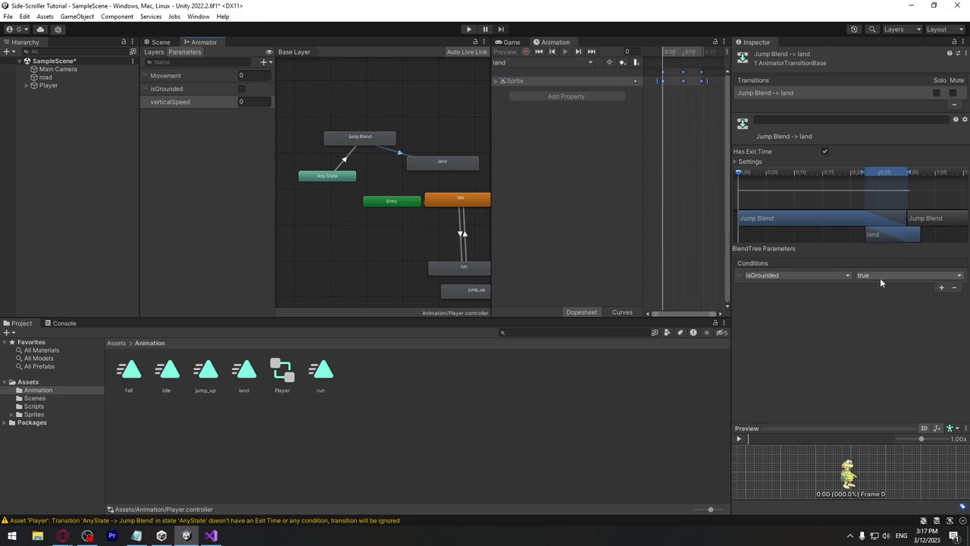
Create a transition from land to Idle and spread out the Jump Blend, land and Entry nodes
{"action": "middle_click_drag", "start_coordinate": [443, 168], "coordinate": [428, 173]}
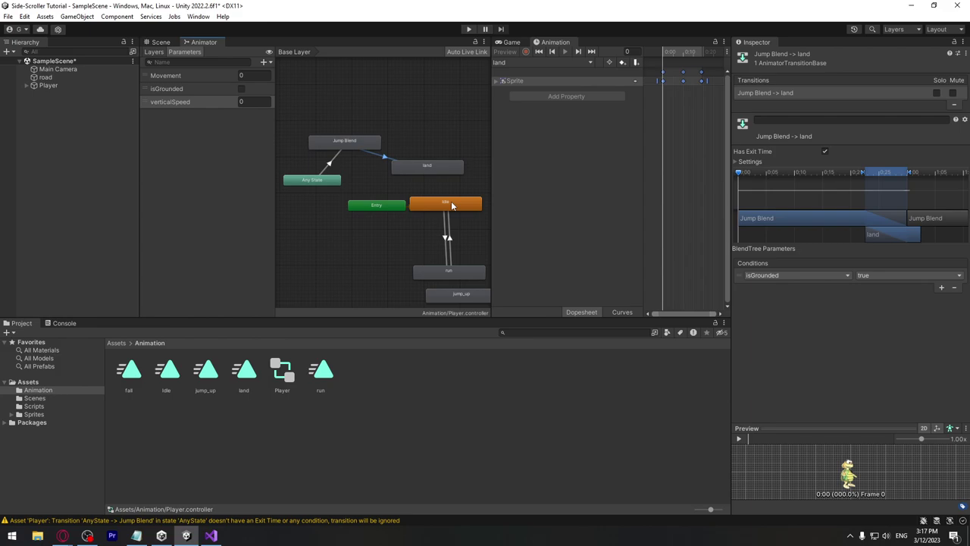
{"action": "right_click", "coordinate": [429, 169]}
{"action": "left_click", "coordinate": [451, 173]}
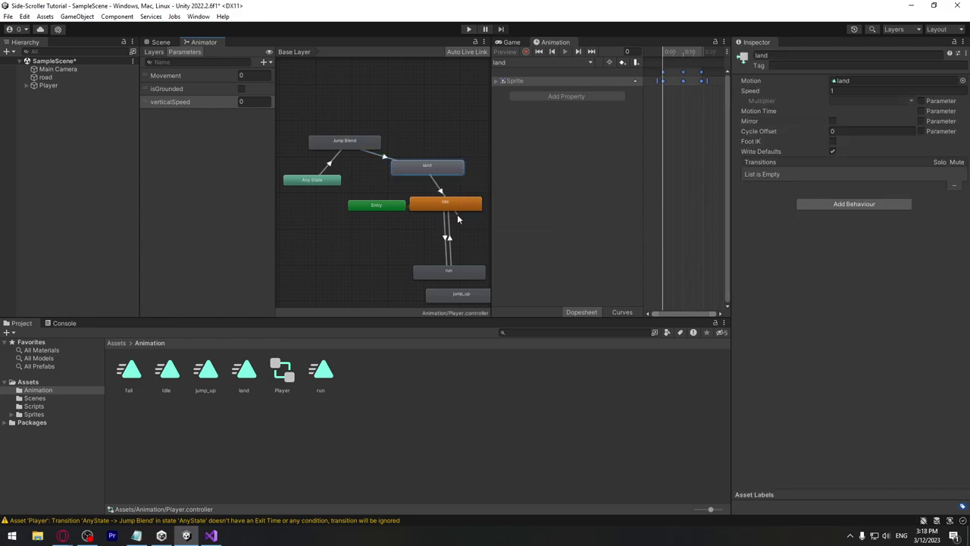
{"action": "left_click", "coordinate": [445, 205]}
{"action": "left_click", "coordinate": [354, 140]}
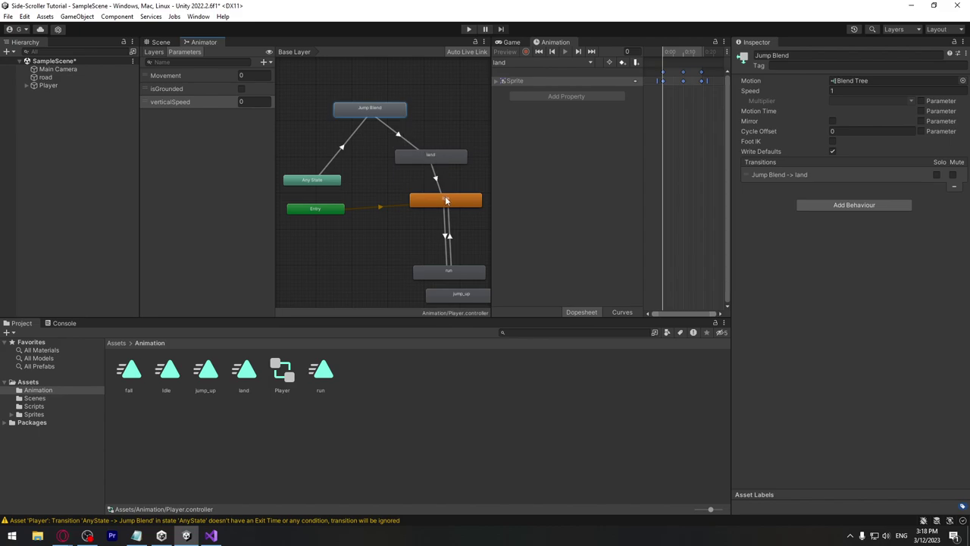
{"action": "left_click", "coordinate": [436, 184]}
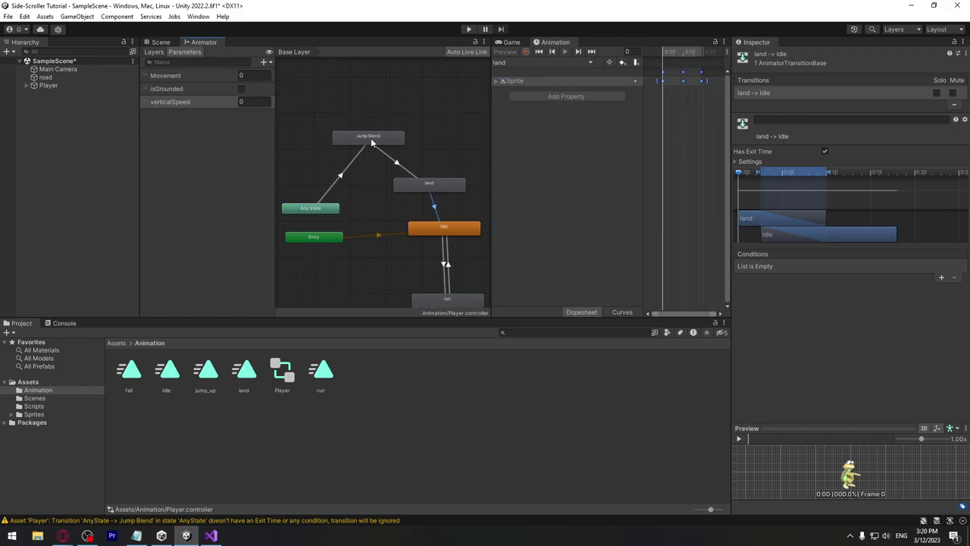
Open the Jump Blend tree and set its blend parameter to verticalSpeed
{"action": "left_click", "coordinate": [372, 139]}
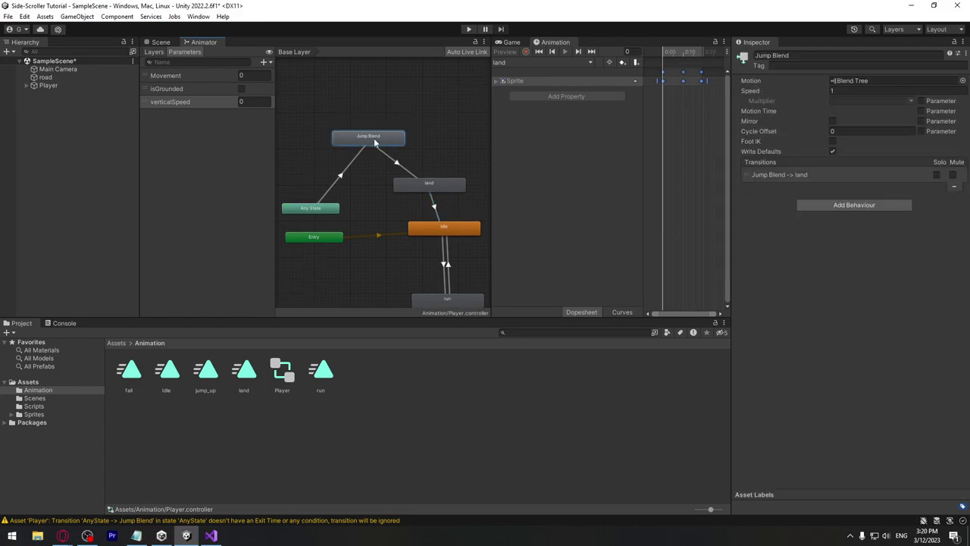
{"action": "double_click", "coordinate": [373, 139]}
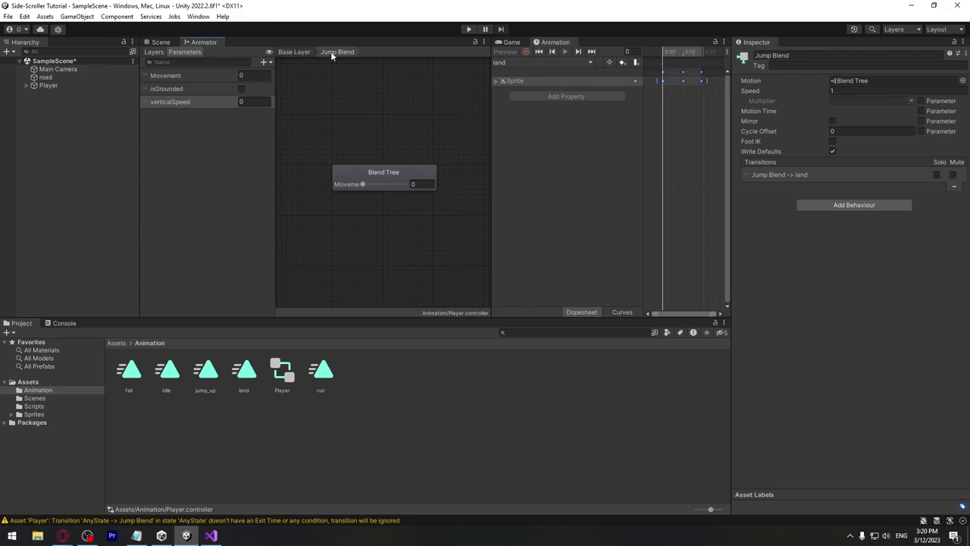
{"action": "middle_click_drag", "start_coordinate": [408, 185], "coordinate": [401, 156]}
{"action": "left_click", "coordinate": [392, 146]}
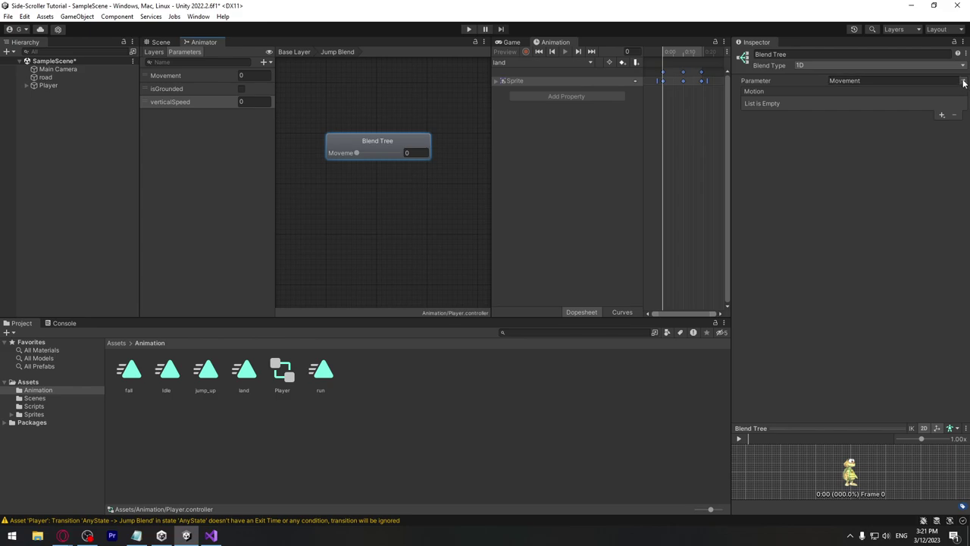
{"action": "left_click", "coordinate": [910, 80]}
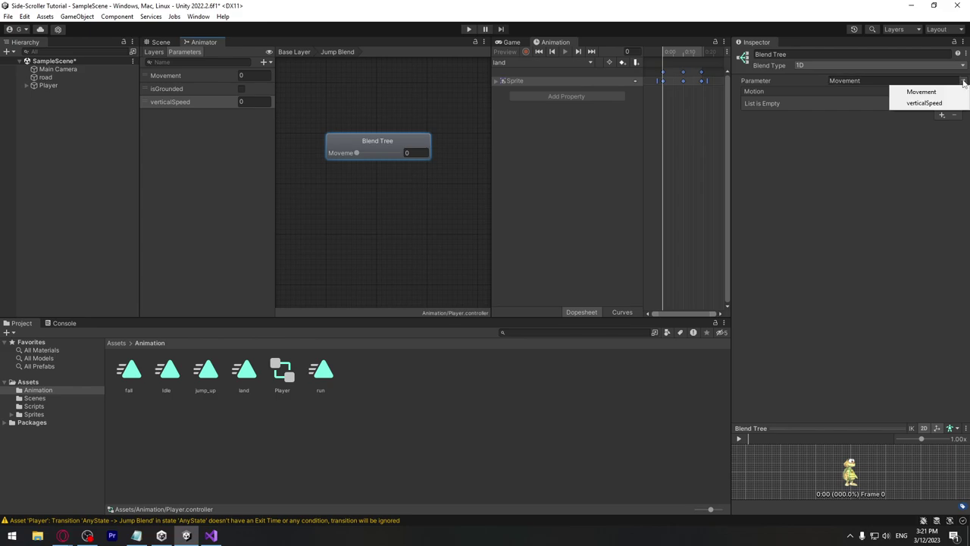
{"action": "left_click", "coordinate": [923, 103]}
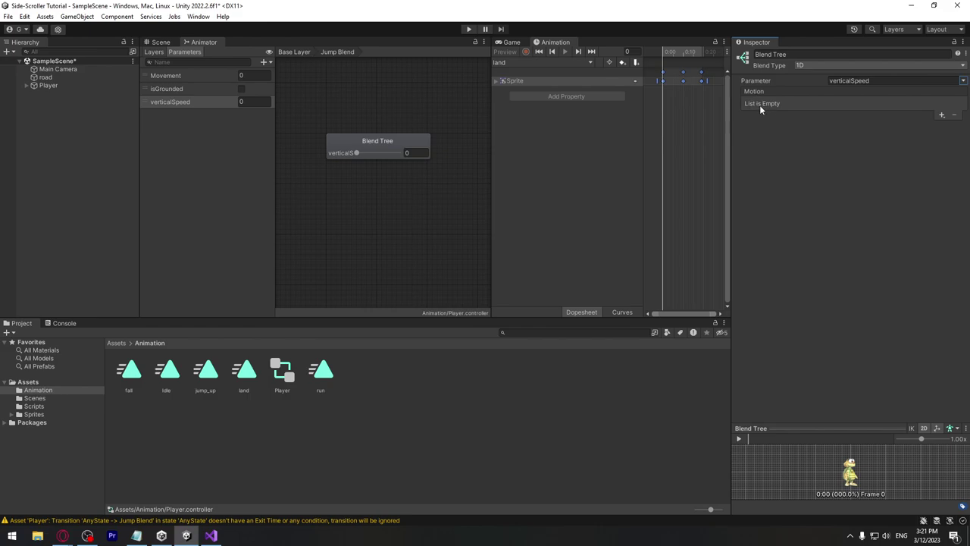
Add a motion field to the blend tree and assign the jump_up clip to it
{"action": "left_click", "coordinate": [941, 115]}
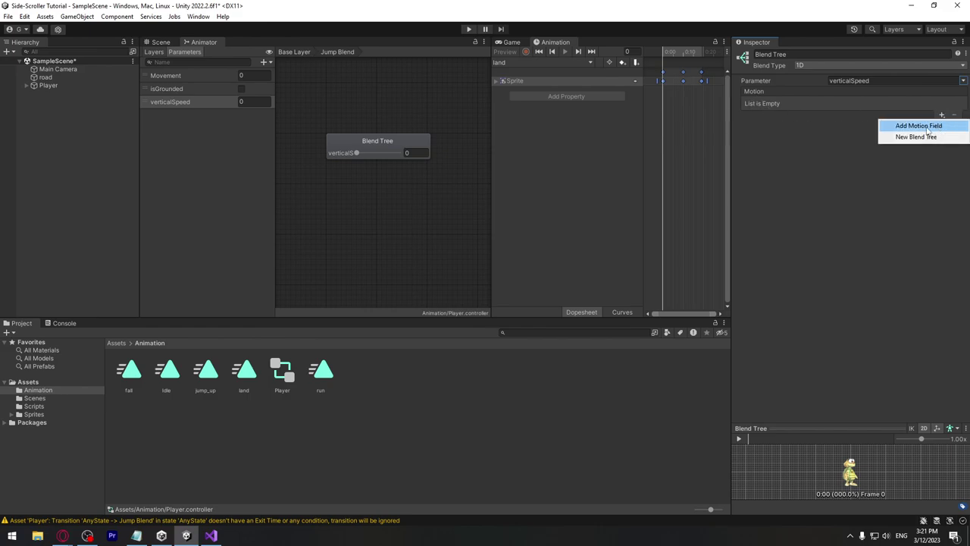
{"action": "left_click", "coordinate": [932, 128]}
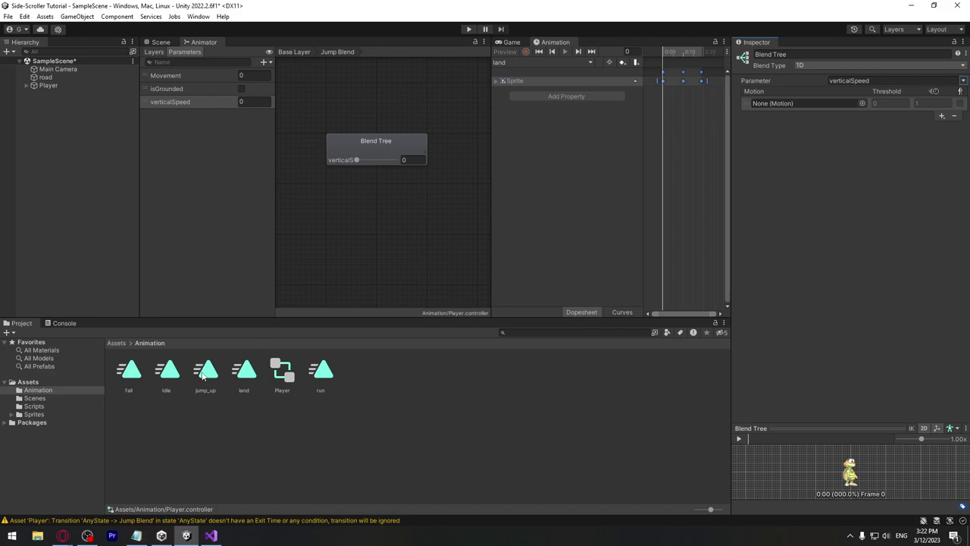
{"action": "left_click_drag", "start_coordinate": [203, 375], "coordinate": [781, 110]}
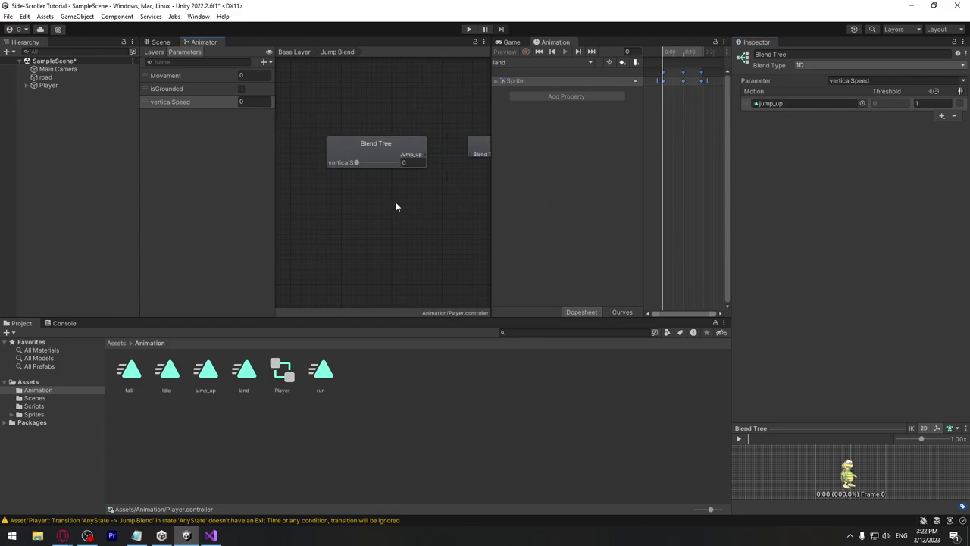
{"action": "left_click", "coordinate": [437, 163]}
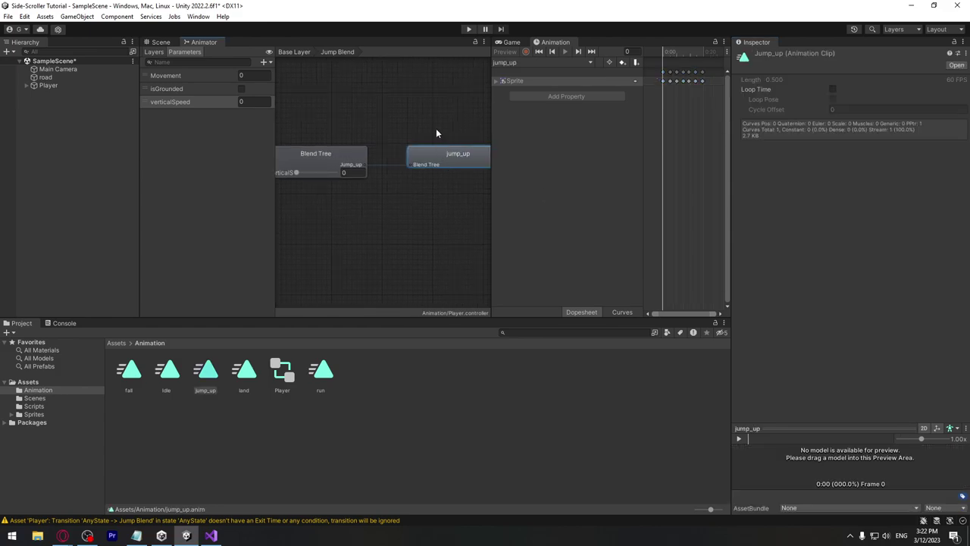
{"action": "left_click", "coordinate": [474, 178]}
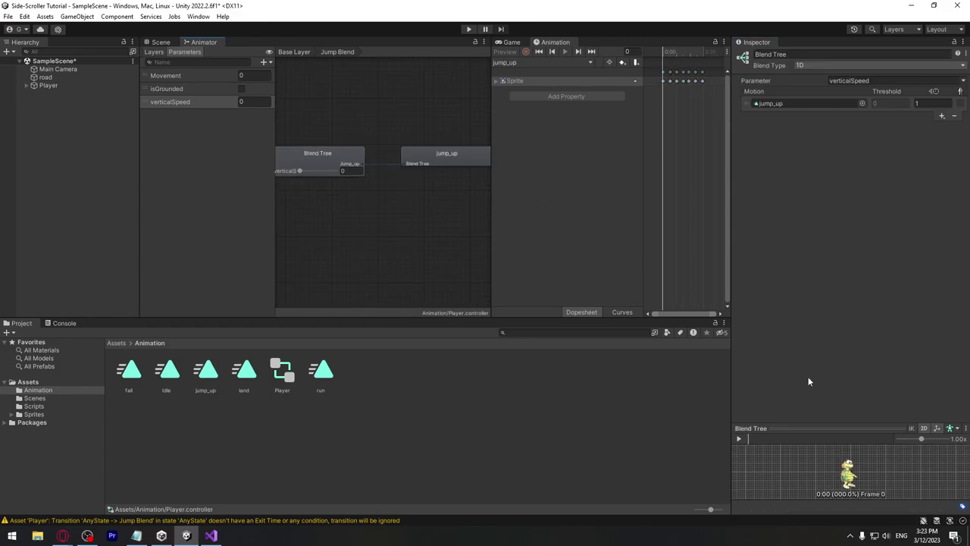
Add a second motion field to the blend tree and assign the fall clip to it
{"action": "left_click", "coordinate": [942, 116]}
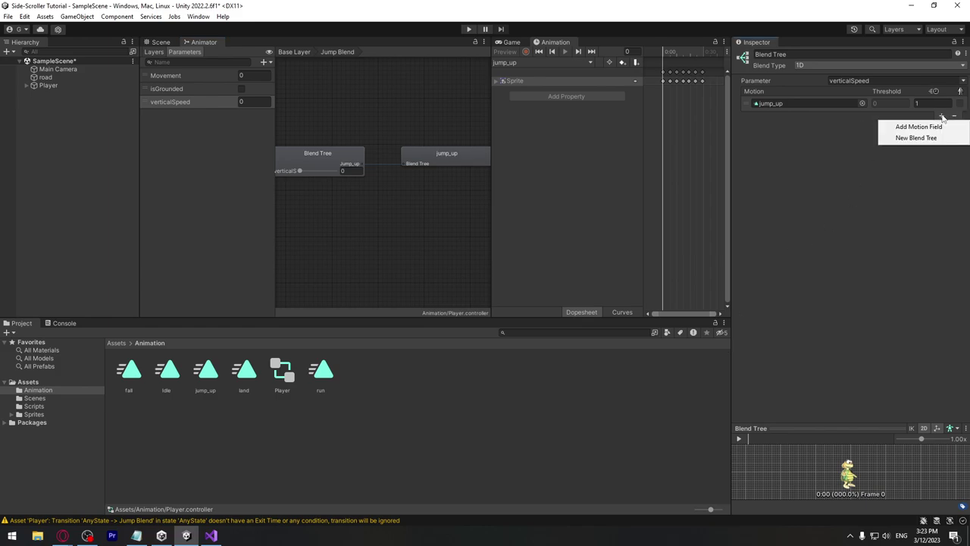
{"action": "left_click", "coordinate": [932, 127]}
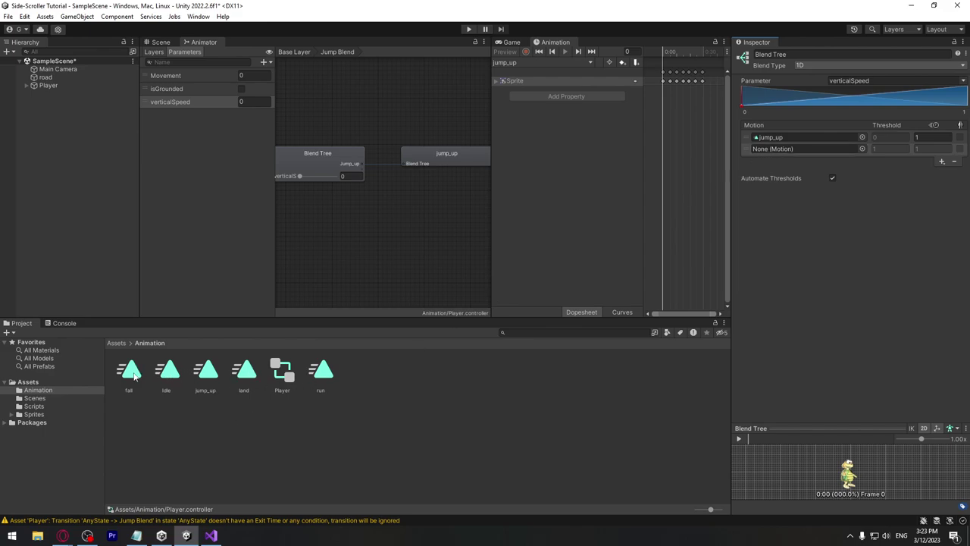
{"action": "left_click_drag", "start_coordinate": [133, 371], "coordinate": [790, 152]}
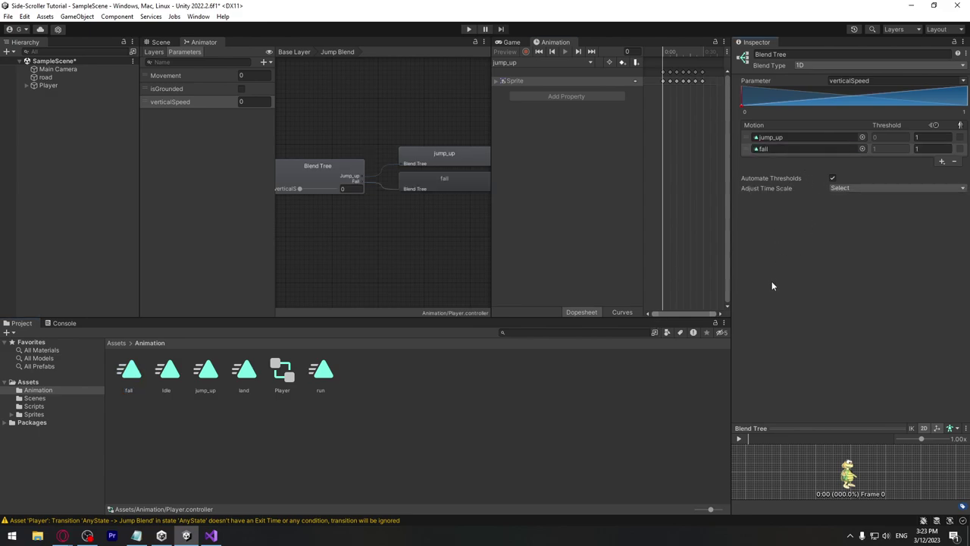
{"action": "scroll", "coordinate": [387, 190], "scroll_direction": "down", "scroll_amount": 2}
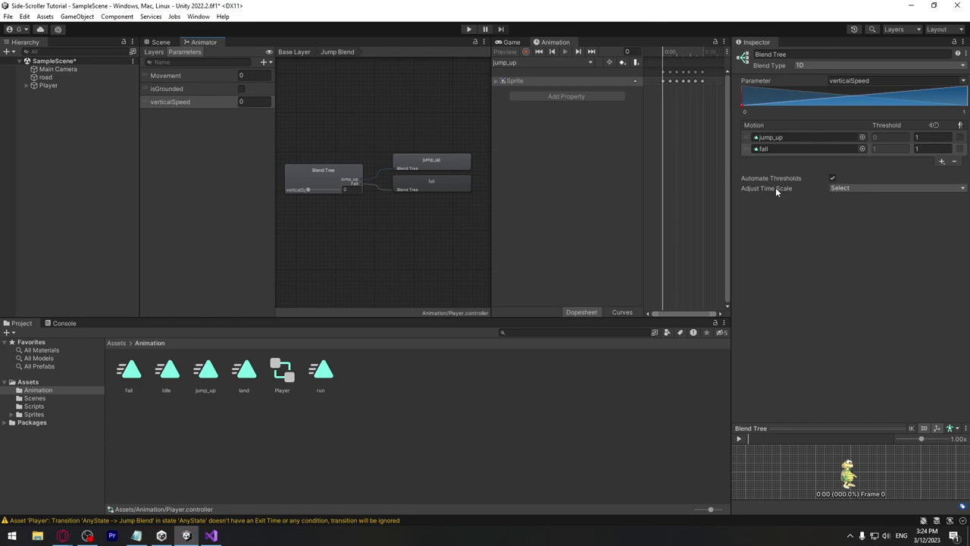
Disable Automate Thresholds for the blend tree and set the thresholds to 1 for jump_up and -1 for fall
{"action": "left_click", "coordinate": [832, 181]}
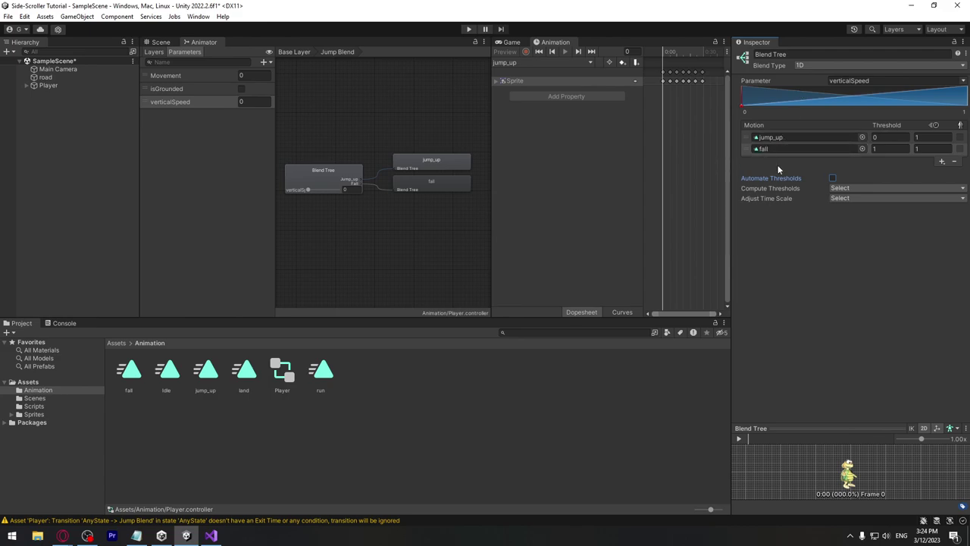
{"action": "left_click", "coordinate": [890, 137]}
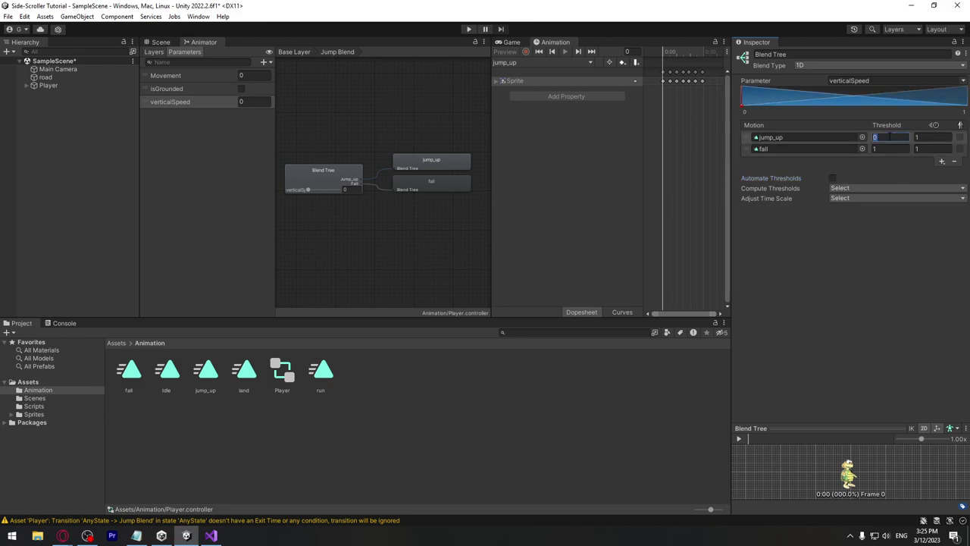
{"action": "type", "text": "1"}
{"action": "left_click", "coordinate": [889, 148]}
{"action": "type", "text": "-1"}
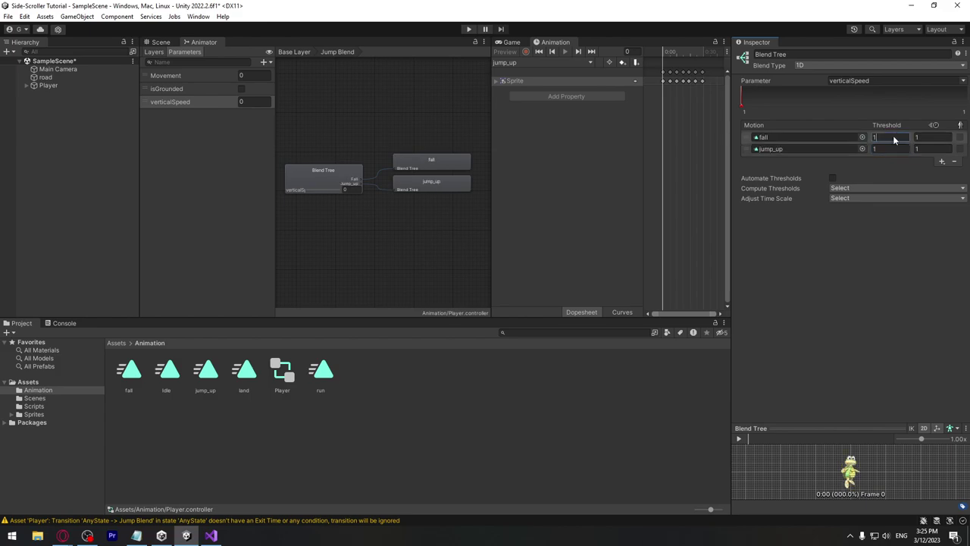
{"action": "key", "text": "Return"}
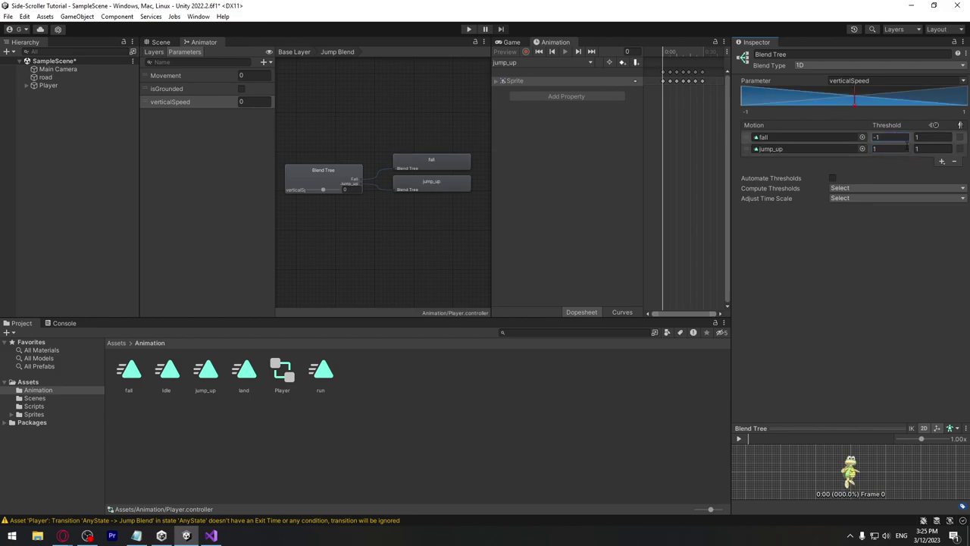
{"action": "left_click", "coordinate": [878, 149]}
{"action": "key", "text": "Return"}
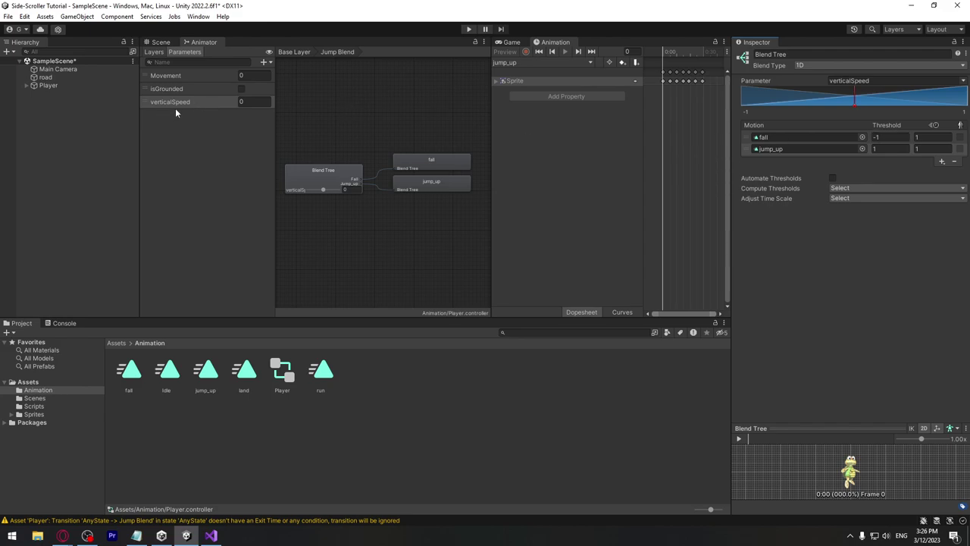
Switch to CharacterController2D.cs in Visual Studio and locate the SetFloat call for Movement in FixedUpdate
{"action": "left_click", "coordinate": [783, 138]}
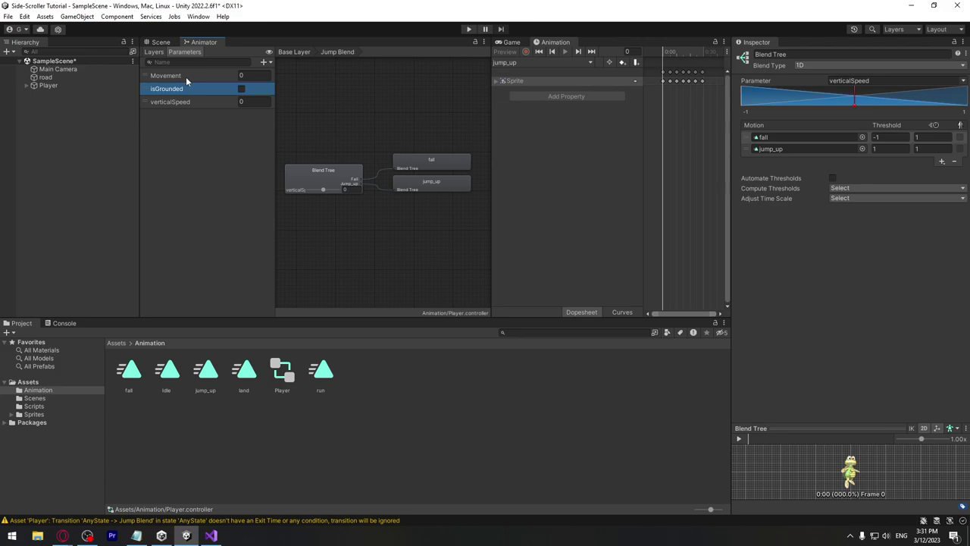
{"action": "left_click", "coordinate": [179, 104]}
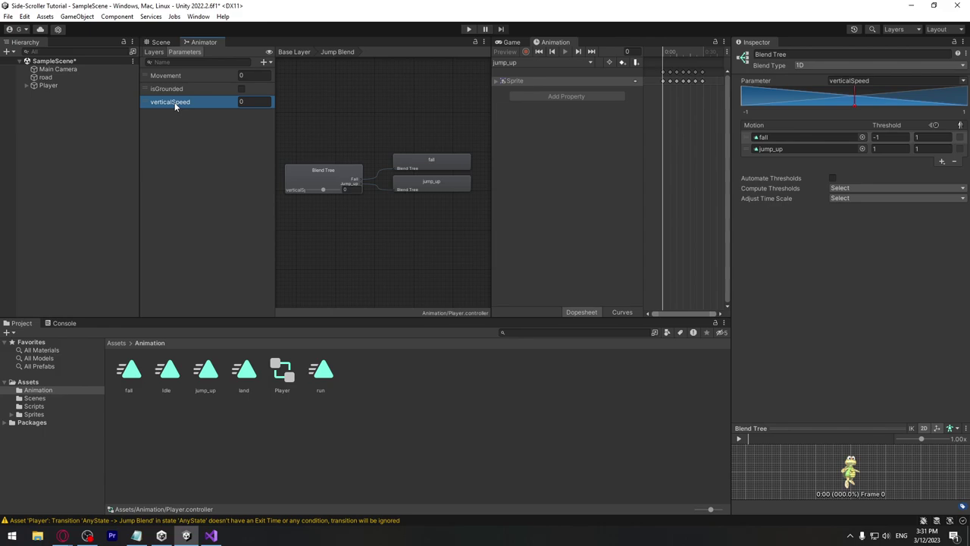
{"action": "left_click", "coordinate": [210, 536]}
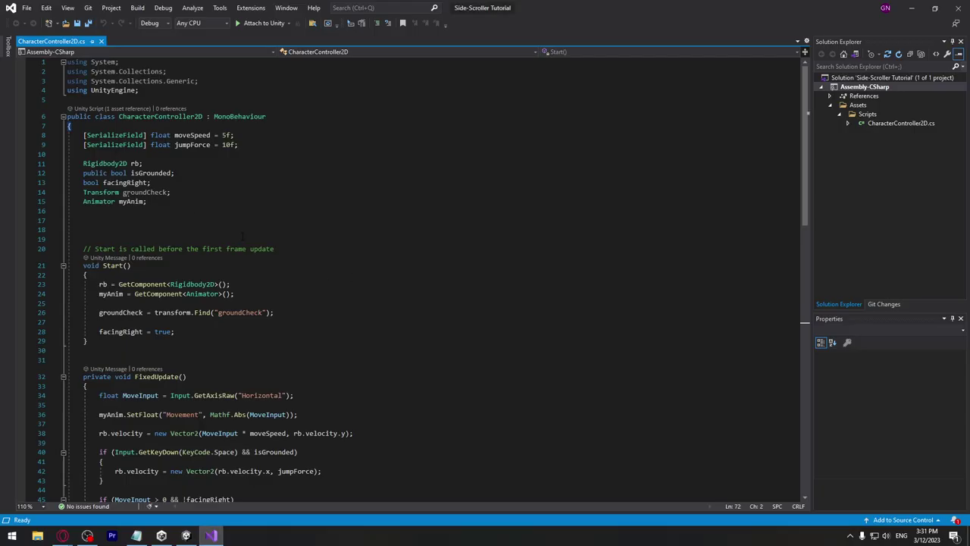
{"action": "scroll", "coordinate": [193, 211], "scroll_direction": "down", "scroll_amount": 4}
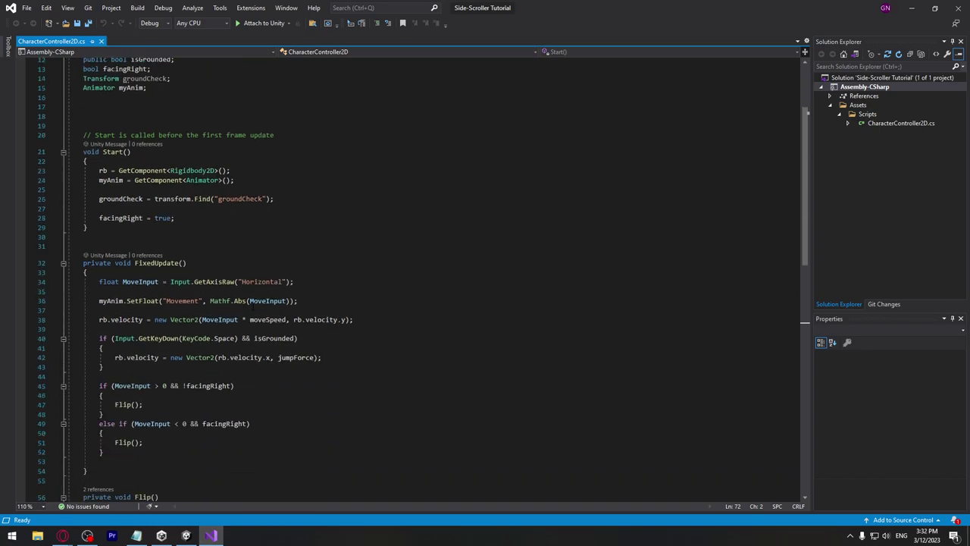
{"action": "left_click_drag", "start_coordinate": [303, 301], "coordinate": [106, 301]}
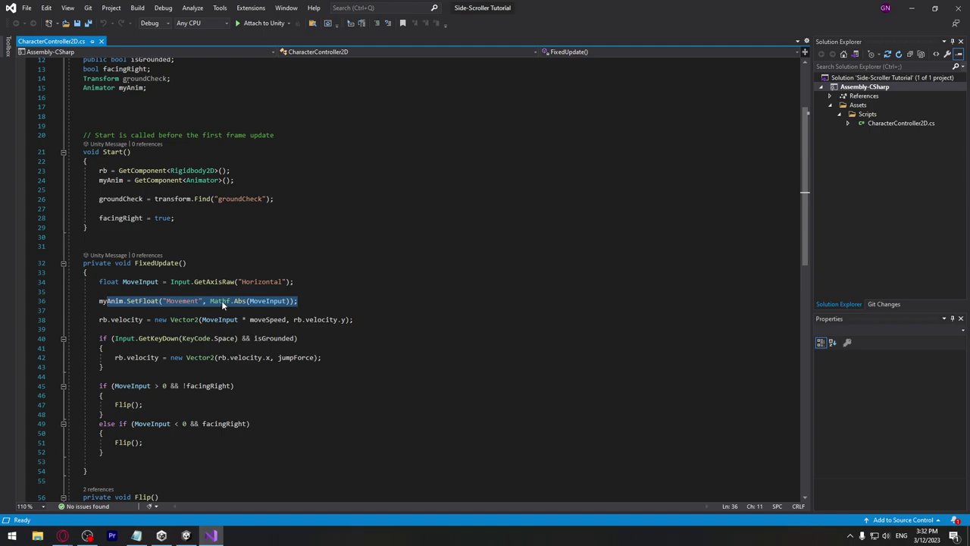
Add a myAnim.SetBool call with an empty string argument on a new line below the Movement SetFloat call
{"action": "left_click", "coordinate": [318, 304]}
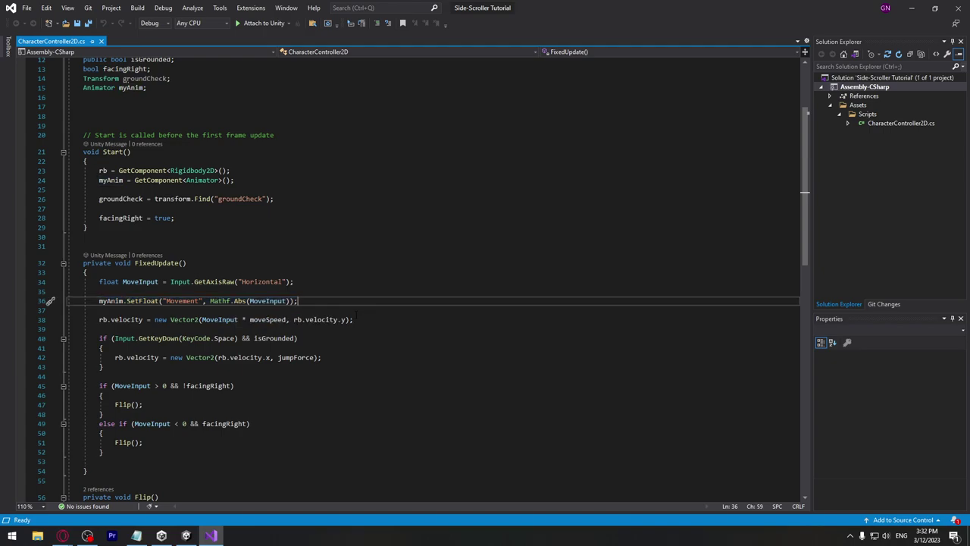
{"action": "key", "text": "Return"}
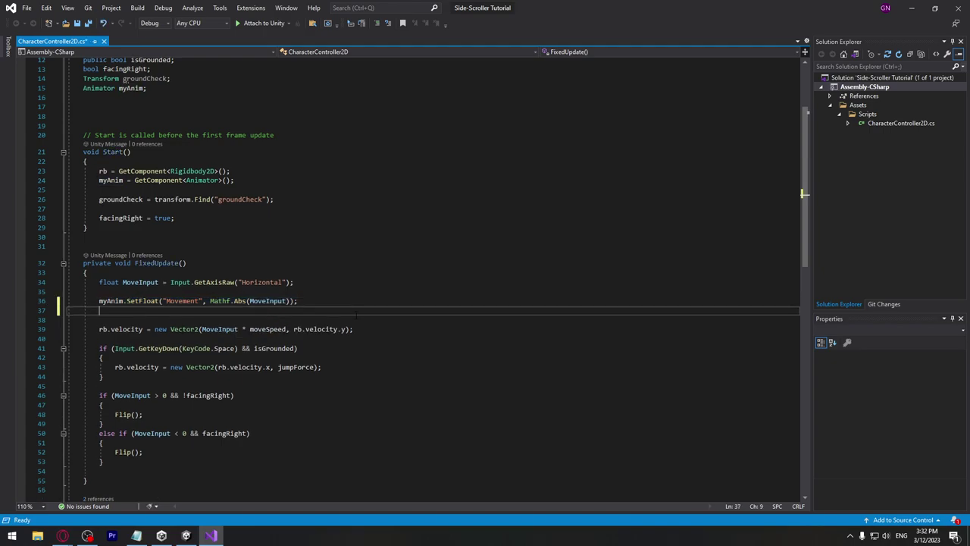
{"action": "type", "text": "myAnim"}
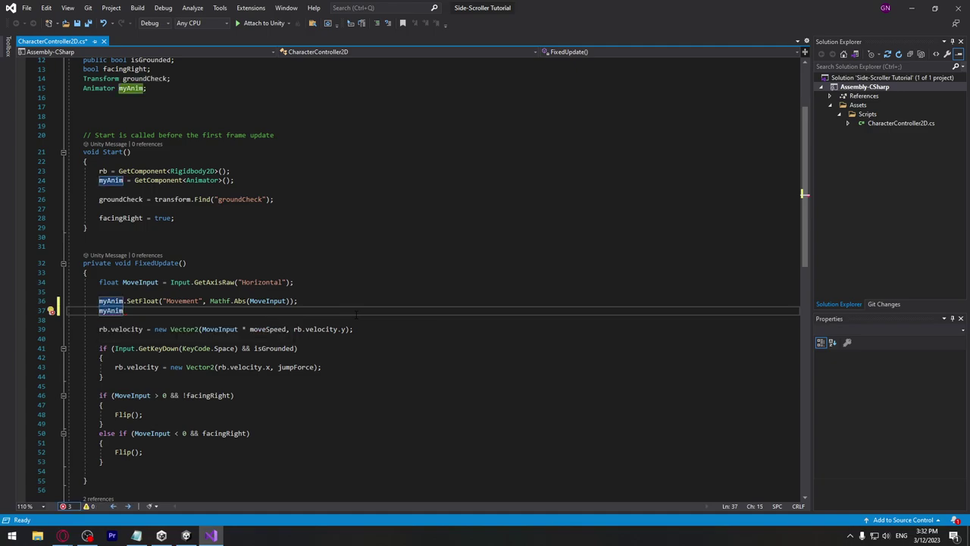
{"action": "type", "text": "."}
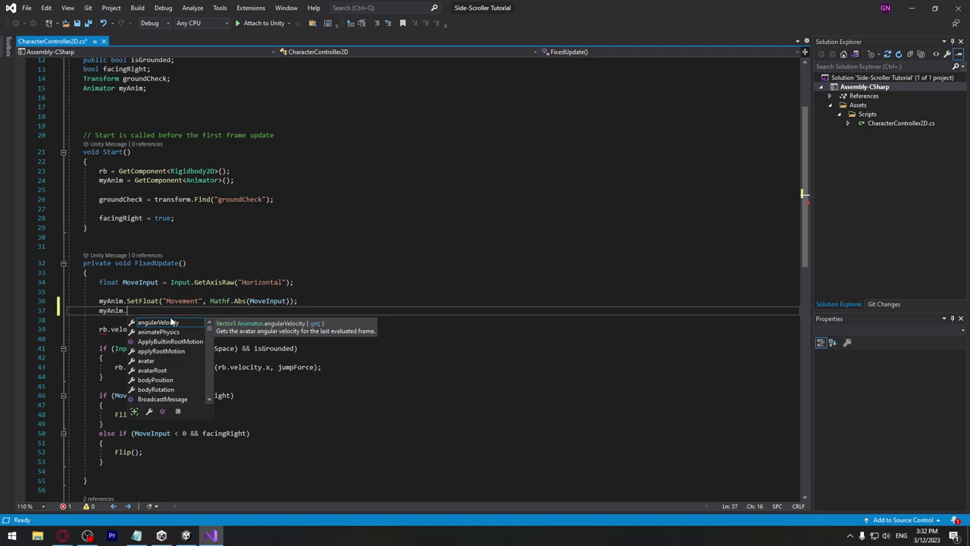
{"action": "type", "text": "set"}
{"action": "key", "text": "Tab"}
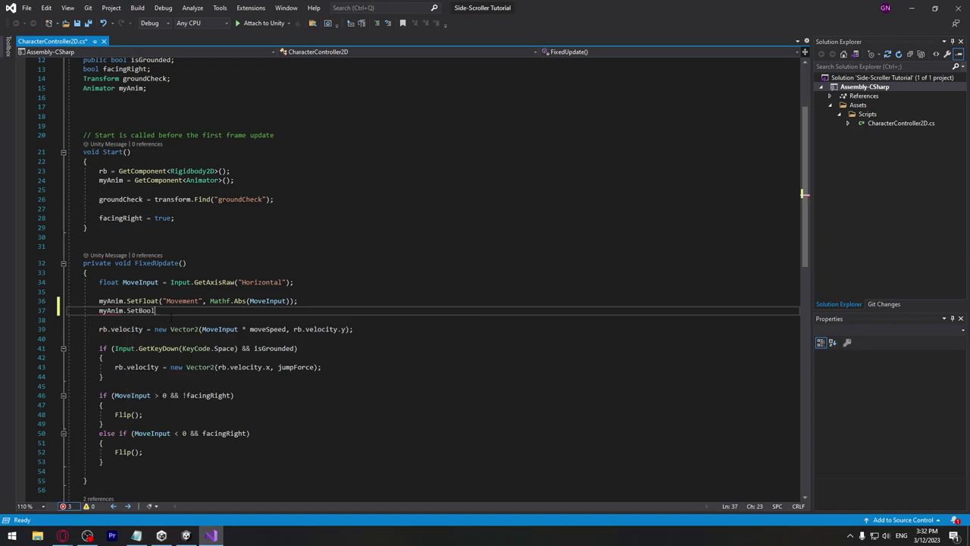
{"action": "type", "text": "();"}
{"action": "key", "text": "Left"}
{"action": "key", "text": "Left"}
{"action": "type", "text": "\""}
{"action": "key", "text": "End"}
{"action": "key", "text": "Return"}
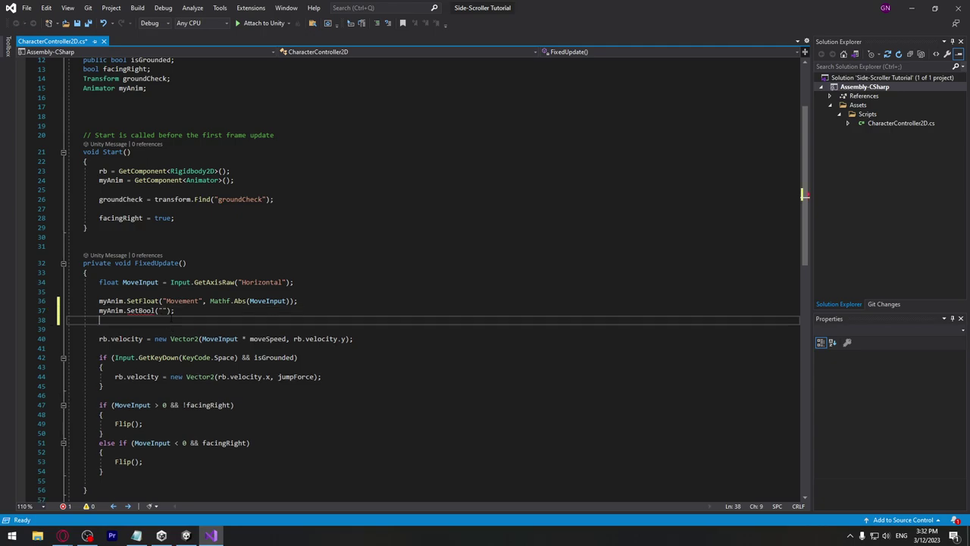
Enter "isGrounded" as the SetBool parameter name and check it against the Animator parameter in Unity
{"action": "left_click", "coordinate": [165, 310]}
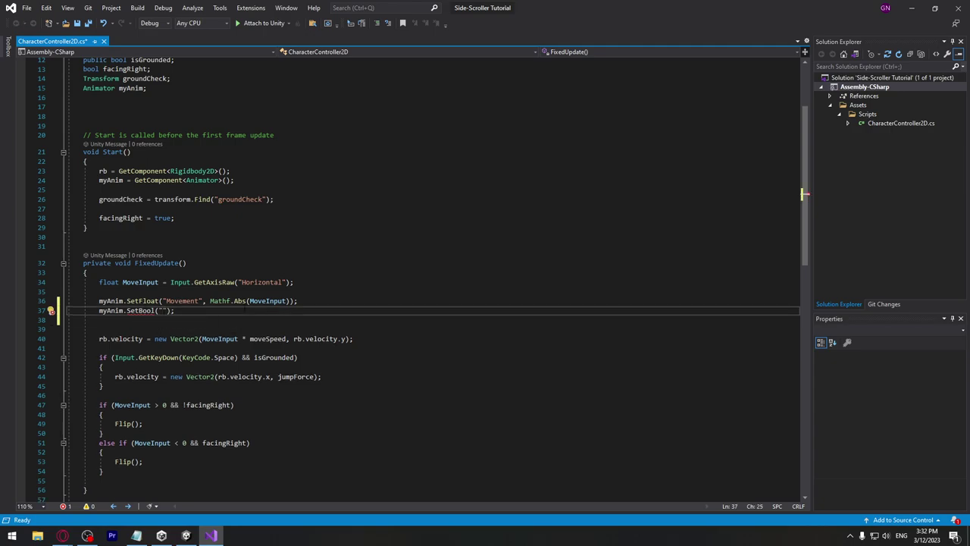
{"action": "type", "text": "isGrounded\","}
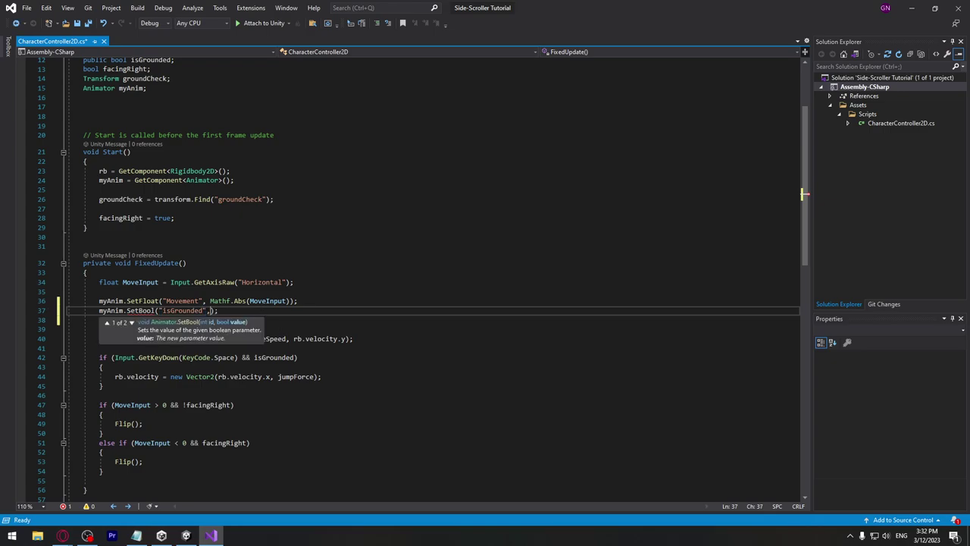
{"action": "left_click", "coordinate": [186, 536]}
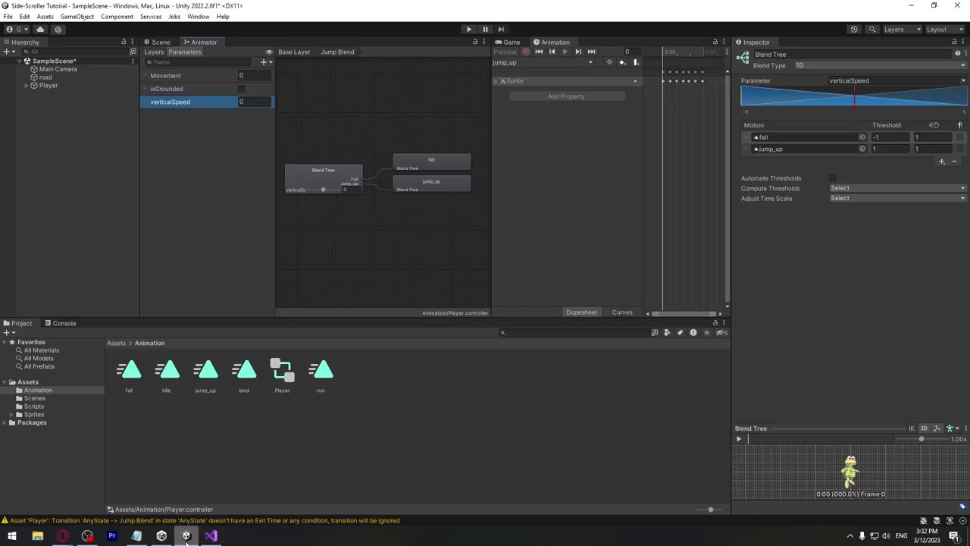
{"action": "left_click", "coordinate": [157, 91]}
{"action": "left_click", "coordinate": [210, 536]}
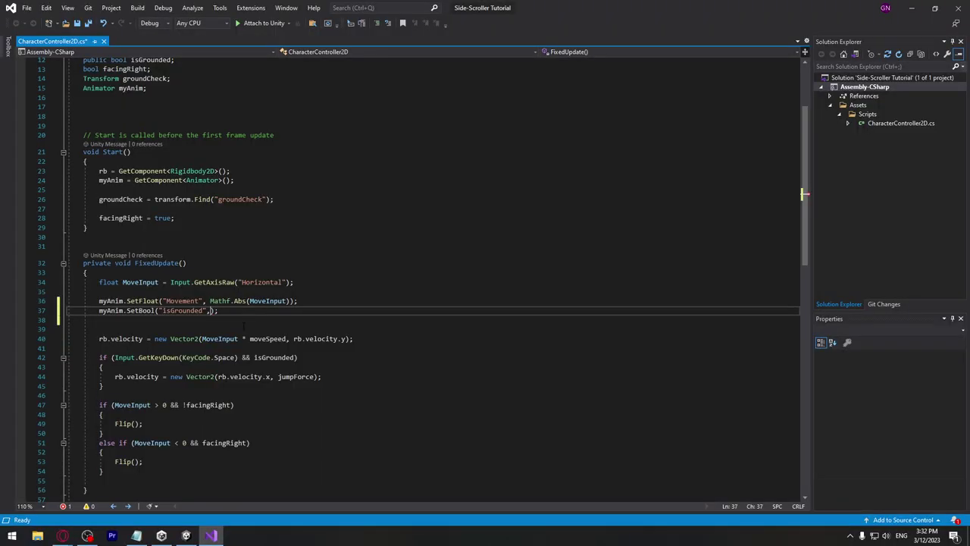
Pass the script's isGrounded variable as the second SetBool argument and save the script
{"action": "scroll", "coordinate": [162, 183], "scroll_direction": "up", "scroll_amount": 4}
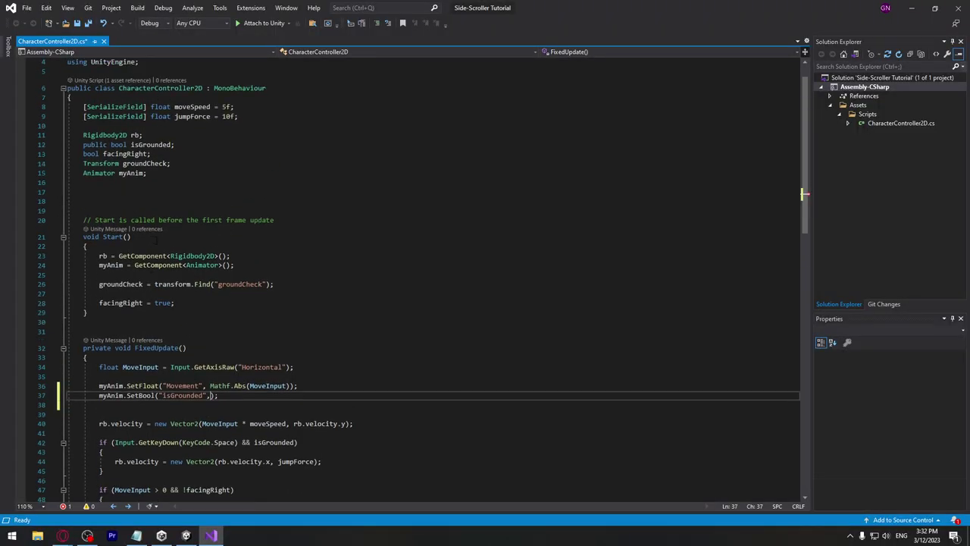
{"action": "left_click", "coordinate": [155, 173]}
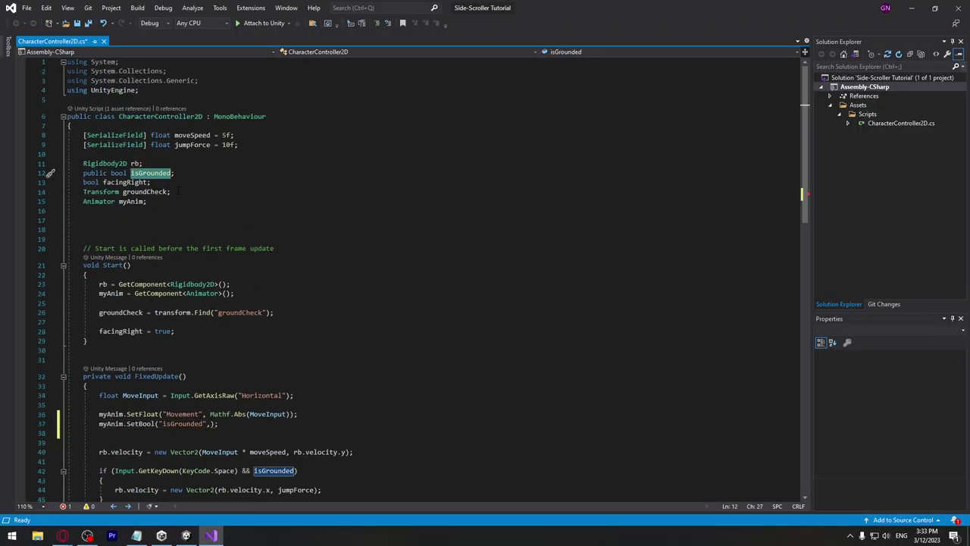
{"action": "scroll", "coordinate": [267, 377], "scroll_direction": "down", "scroll_amount": 4}
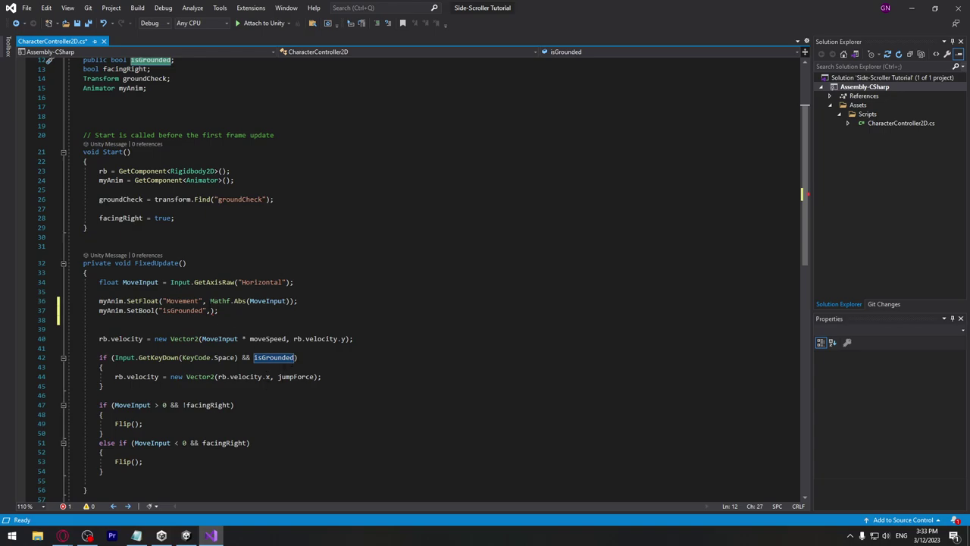
{"action": "left_click", "coordinate": [211, 311]}
{"action": "type", "text": "isGrounded"}
{"action": "key", "text": "End"}
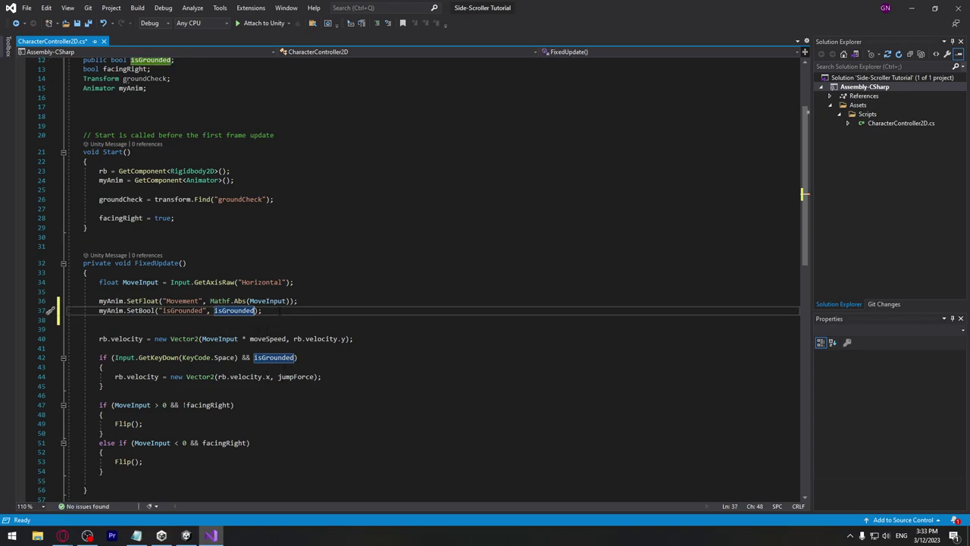
{"action": "key", "text": "ctrl+s"}
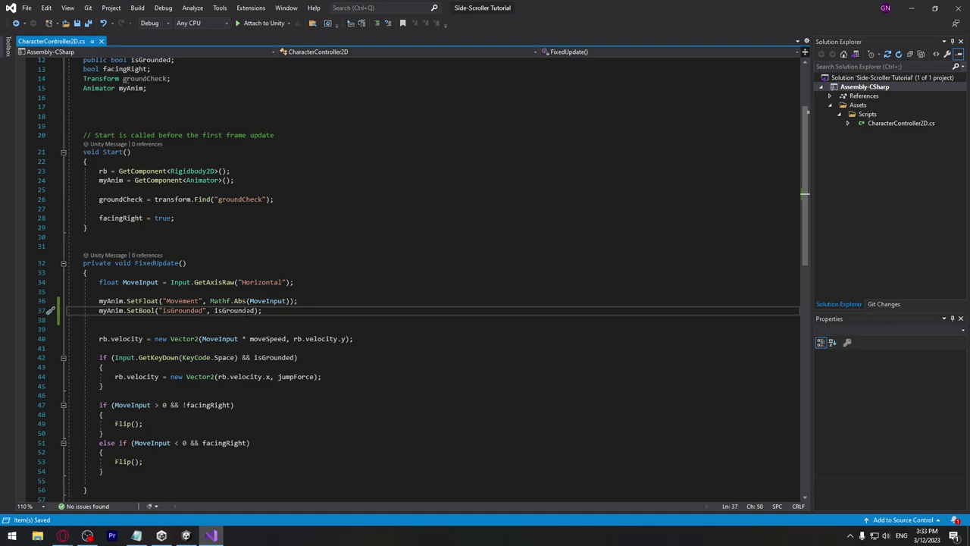
Add a myAnim.SetFloat call with an empty string argument on a new line below the SetBool call
{"action": "double_click", "coordinate": [249, 312]}
{"action": "double_click", "coordinate": [166, 312]}
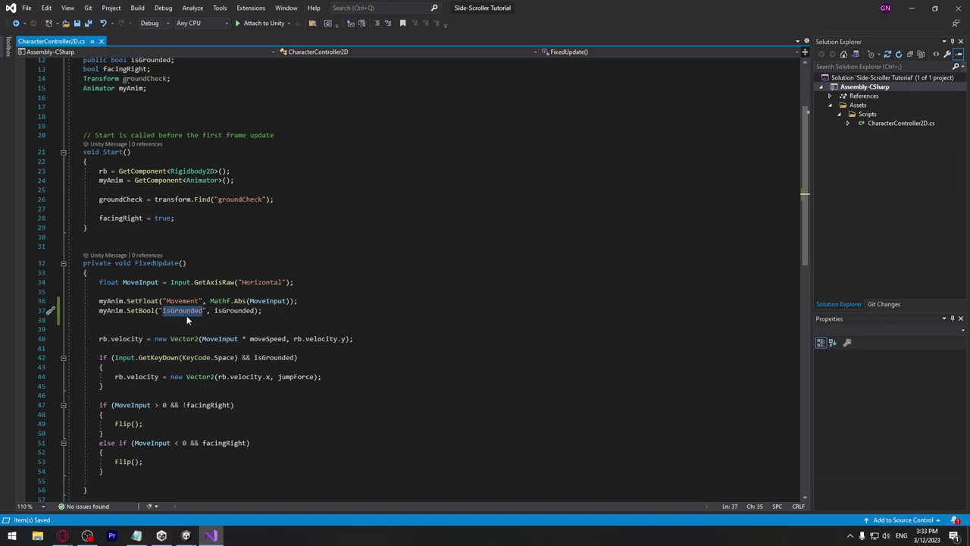
{"action": "key", "text": "End"}
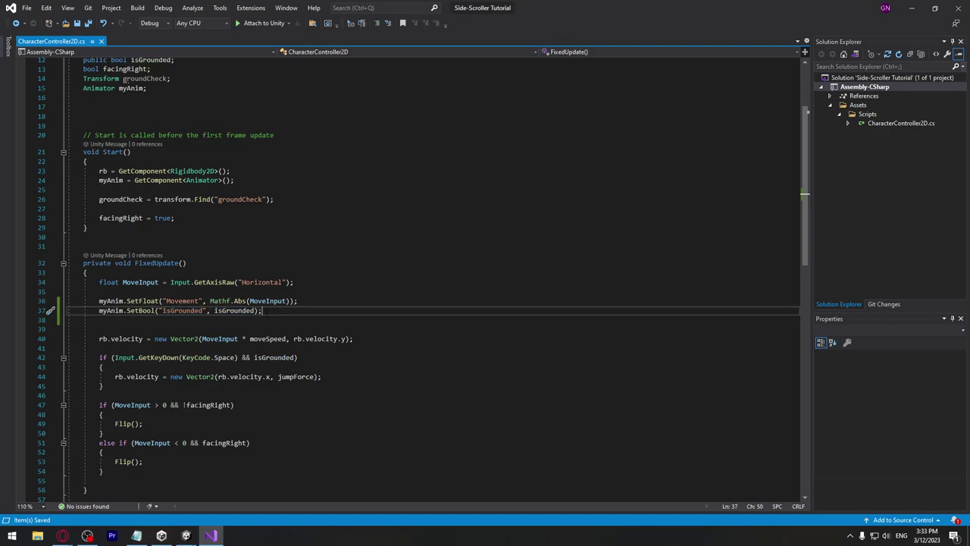
{"action": "key", "text": "Return"}
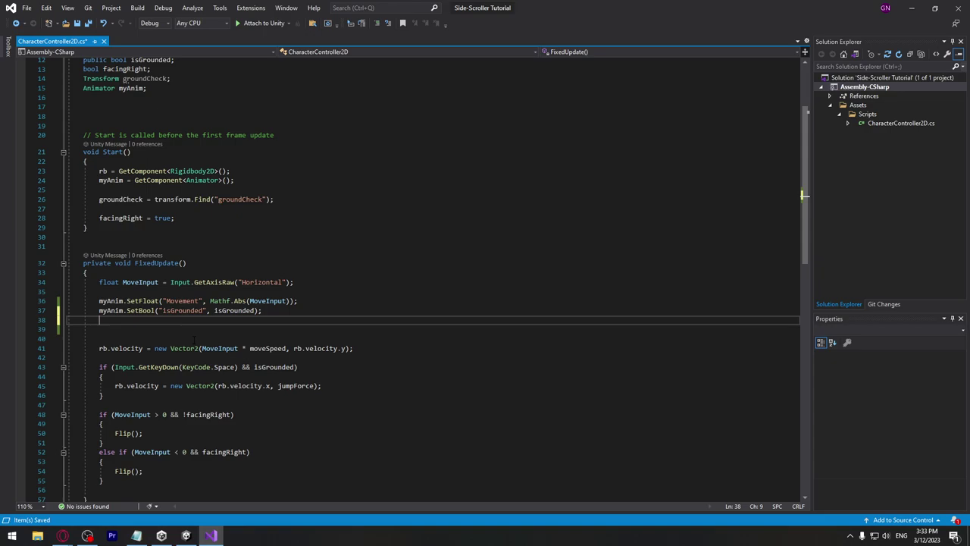
{"action": "type", "text": "myAnim."}
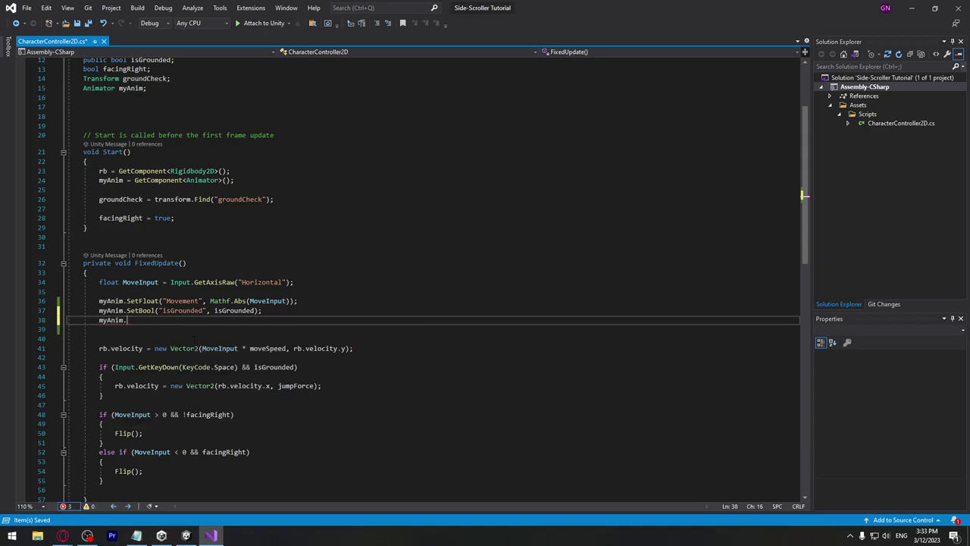
{"action": "type", "text": "setf"}
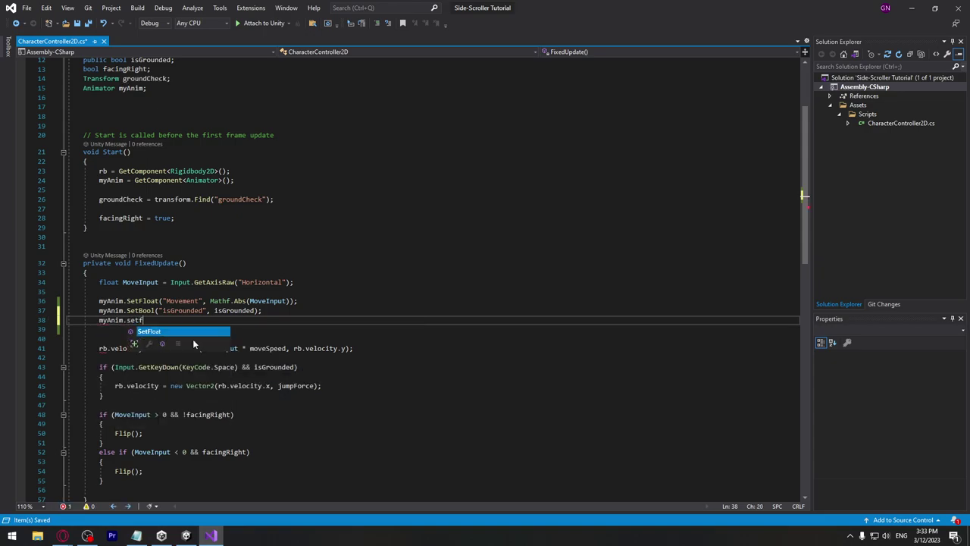
{"action": "key", "text": "Tab"}
{"action": "type", "text": "()"}
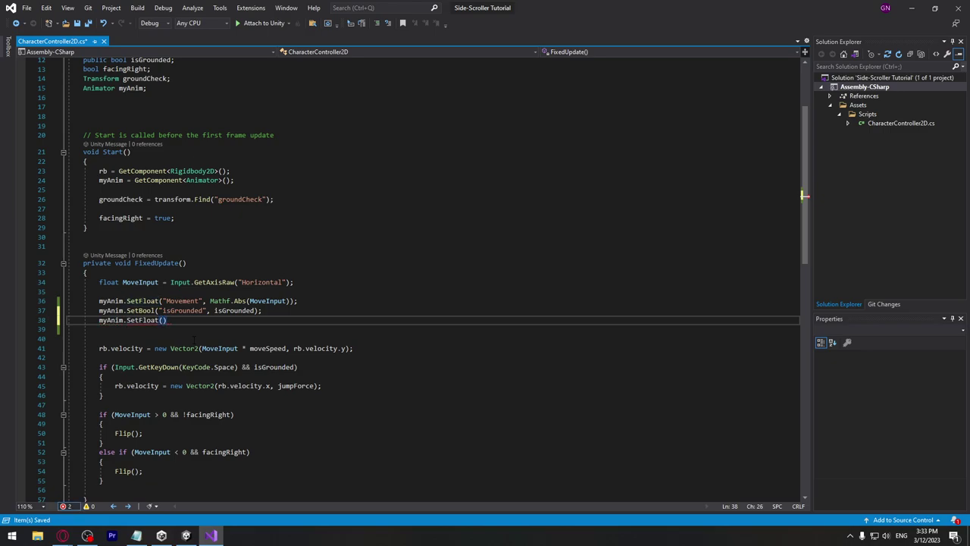
{"action": "type", "text": ";"}
{"action": "key", "text": "Left"}
{"action": "key", "text": "Left"}
{"action": "type", "text": "\""}
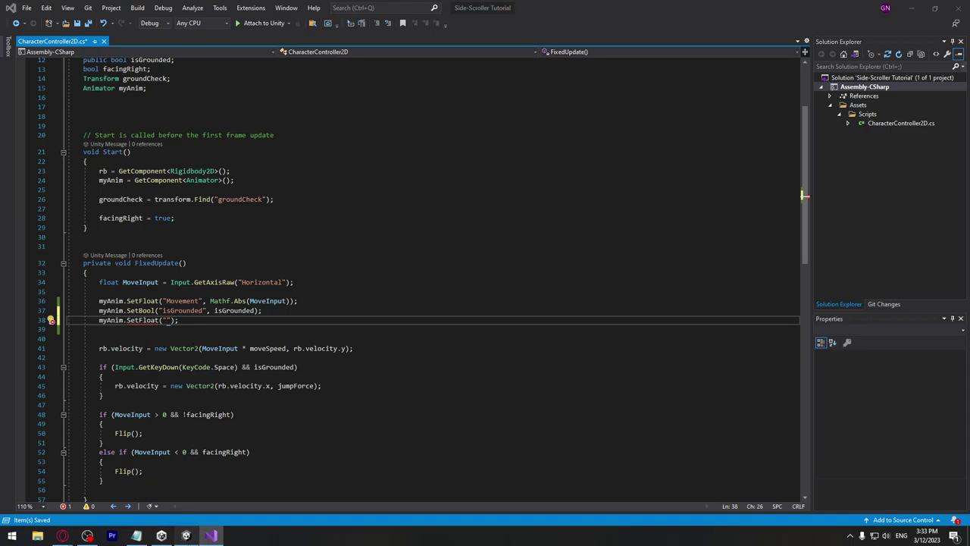
Copy the verticalSpeed parameter name from Unity's Animator and paste it into the empty string of the new SetFloat call
{"action": "key", "text": "alt+Tab"}
{"action": "double_click", "coordinate": [181, 102]}
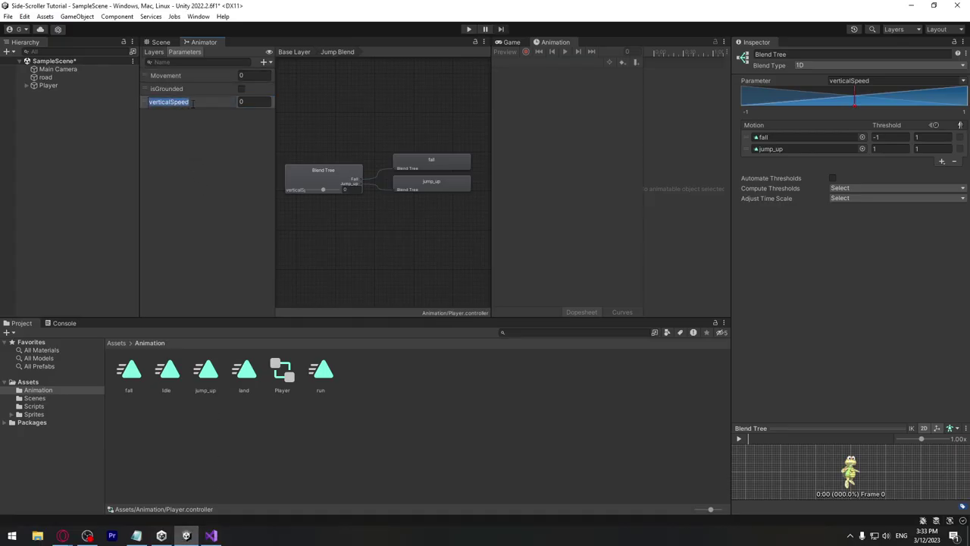
{"action": "key", "text": "ctrl+c"}
{"action": "key", "text": "alt+Tab"}
{"action": "key", "text": "ctrl+v"}
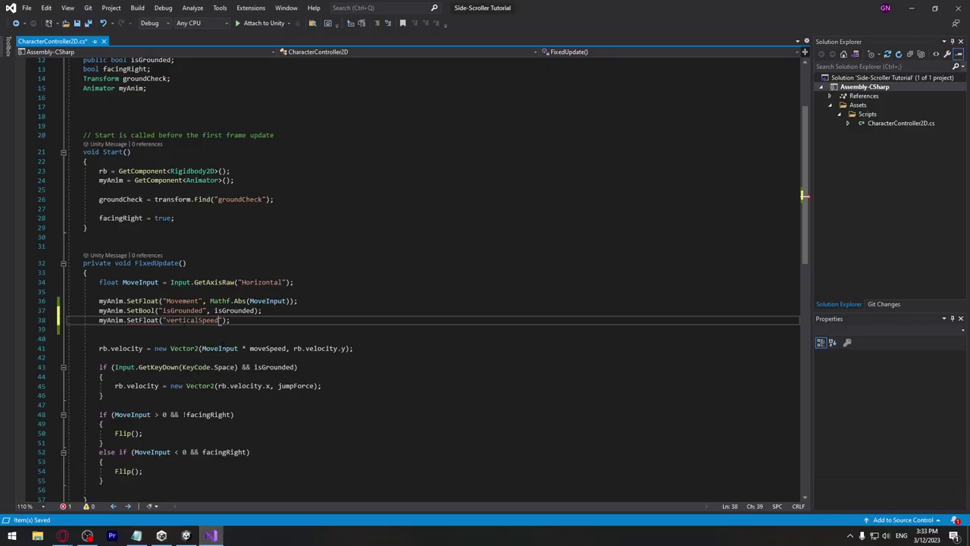
Pass rb.velocity.y as the second argument of the verticalSpeed SetFloat call and save the script
{"action": "key", "text": "Right"}
{"action": "type", "text": ","}
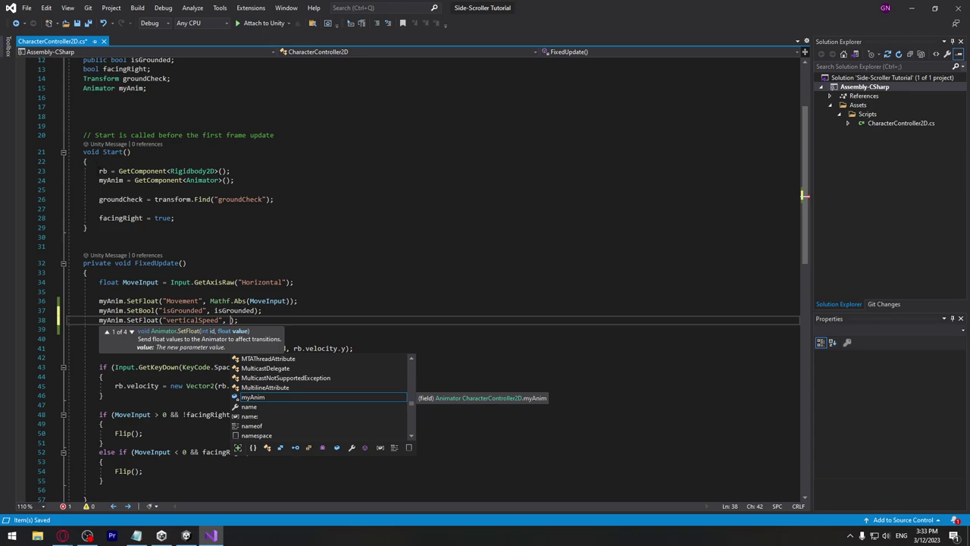
{"action": "type", "text": "rb.ve"}
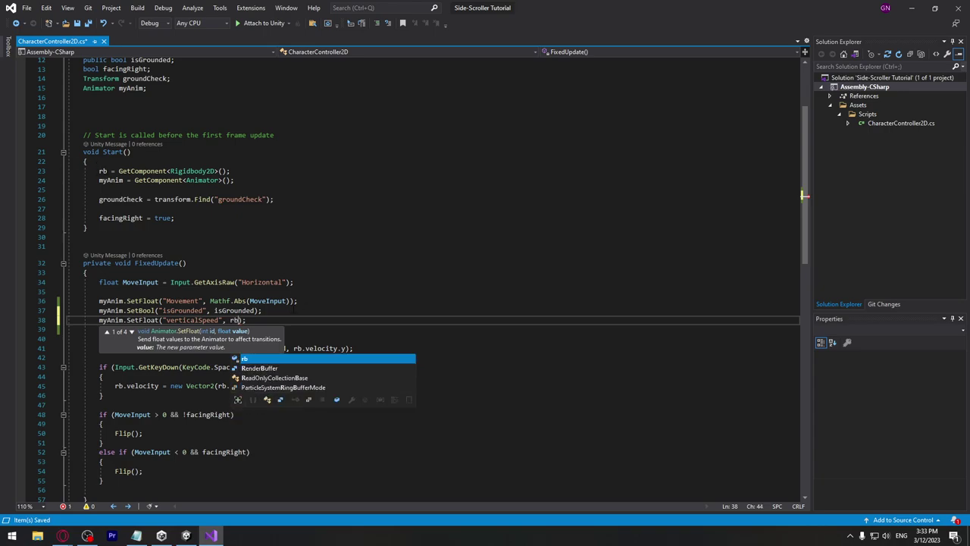
{"action": "type", "text": "l"}
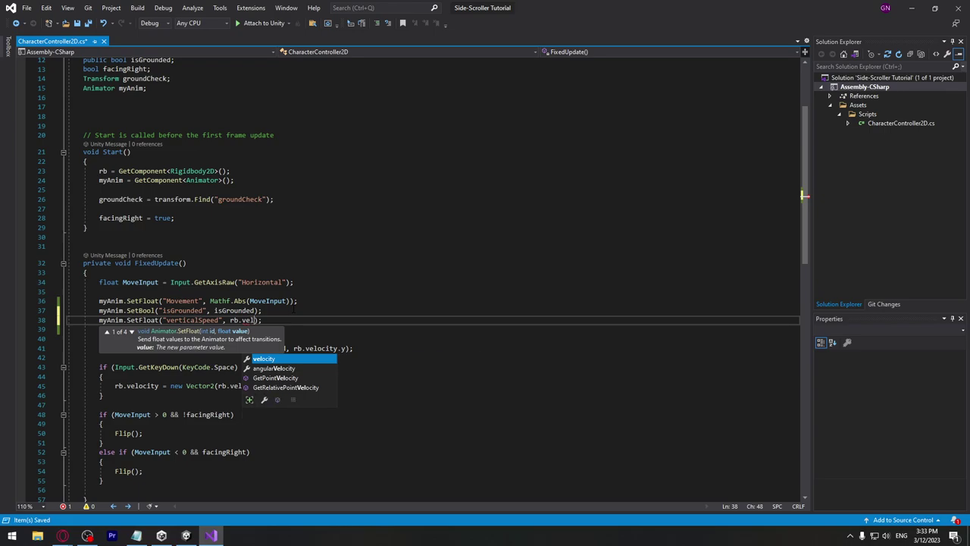
{"action": "key", "text": "Tab"}
{"action": "type", "text": ".y"}
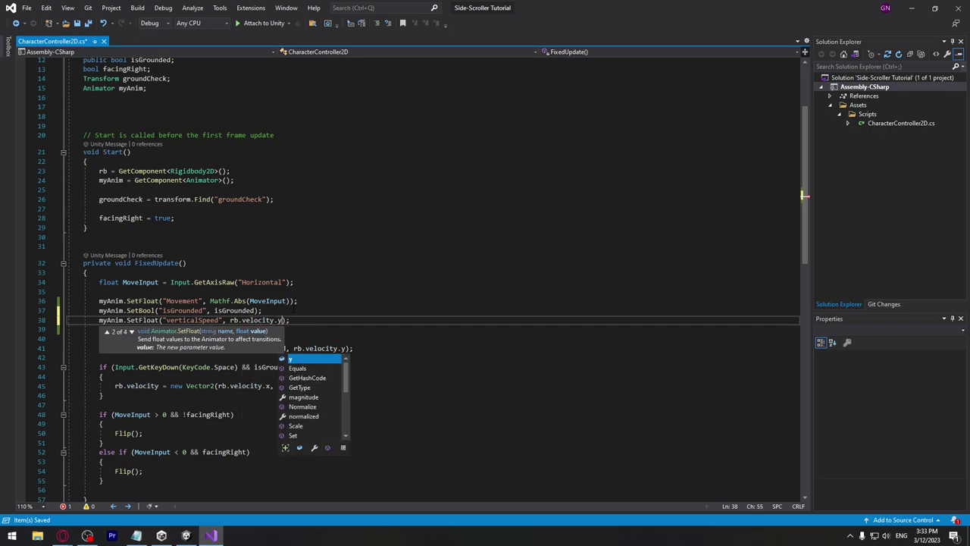
{"action": "key", "text": "End"}
{"action": "key", "text": "ctrl+s"}
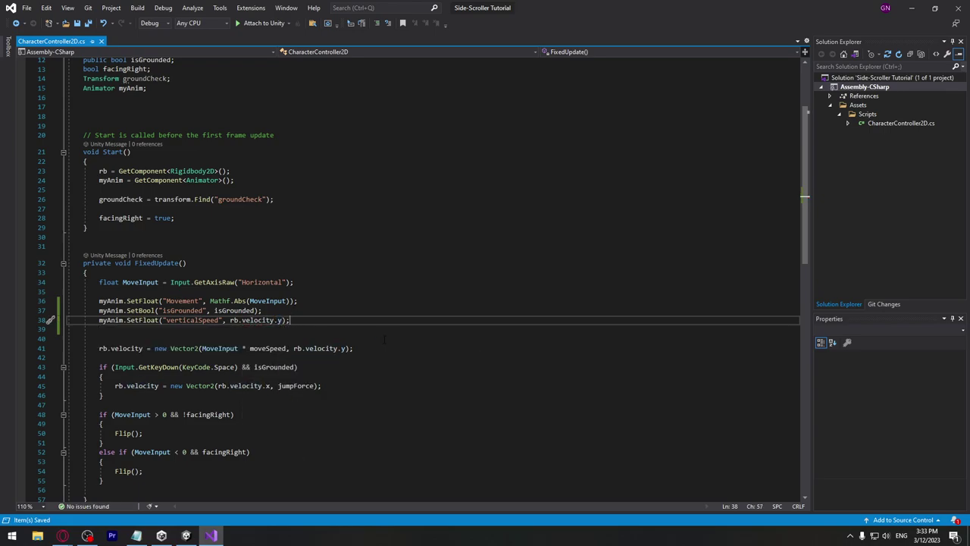
Review the arguments of the isGrounded SetBool and verticalSpeed SetFloat calls and save the script again
{"action": "left_click_drag", "start_coordinate": [162, 311], "coordinate": [255, 311]}
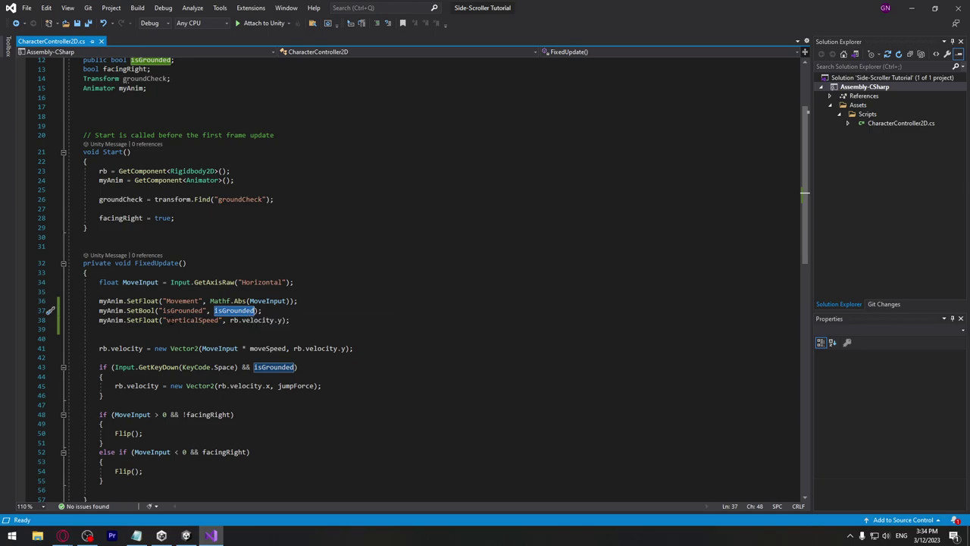
{"action": "left_click_drag", "start_coordinate": [167, 320], "coordinate": [284, 320]}
{"action": "left_click", "coordinate": [316, 325]}
{"action": "key", "text": "ctrl+s"}
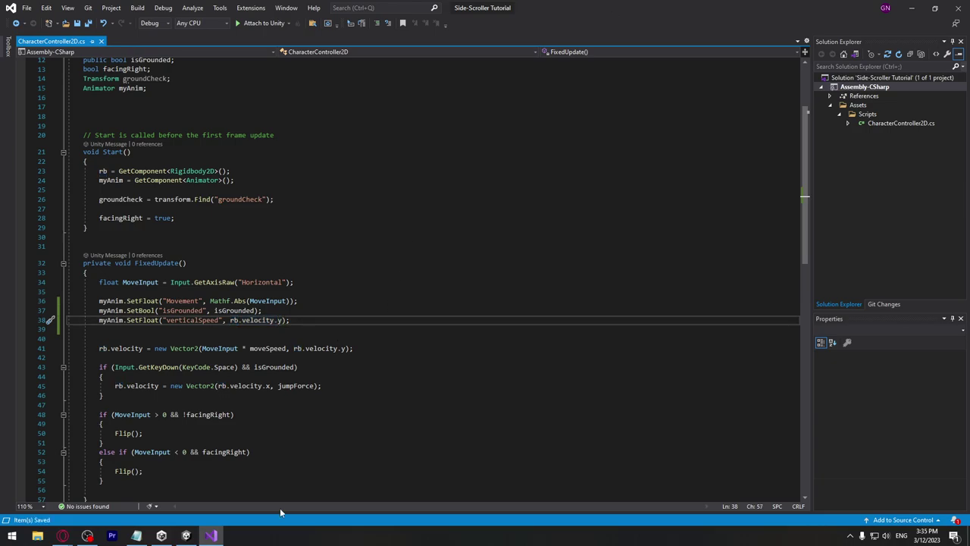
Switch to Unity, start Play mode and make the turtle player jump to test the animations
{"action": "left_click", "coordinate": [186, 535]}
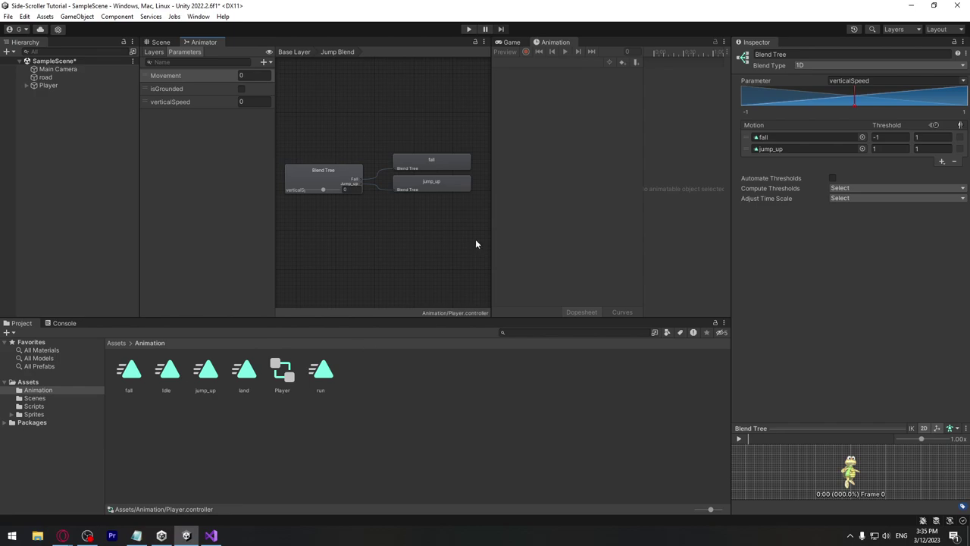
{"action": "left_click", "coordinate": [469, 29]}
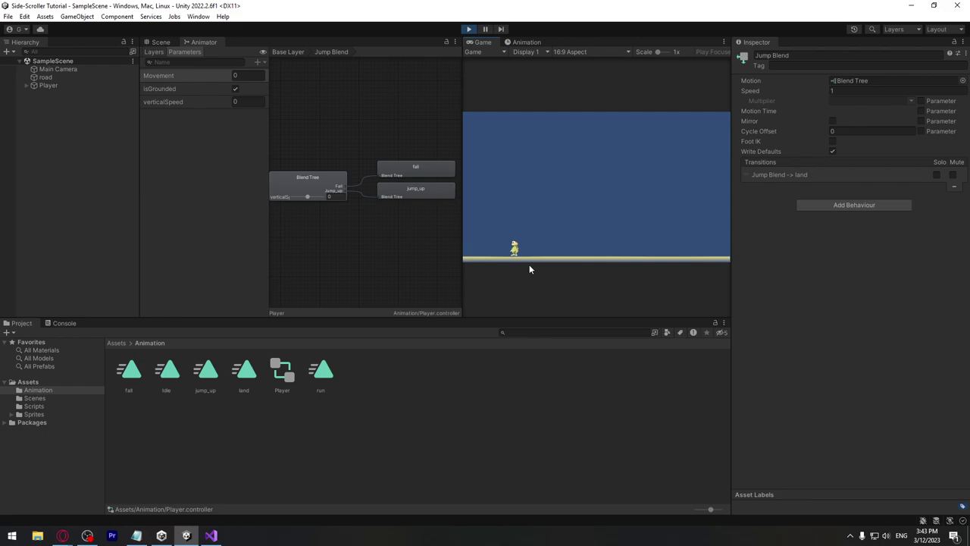
{"action": "key", "text": "space"}
{"action": "key", "text": "space"}
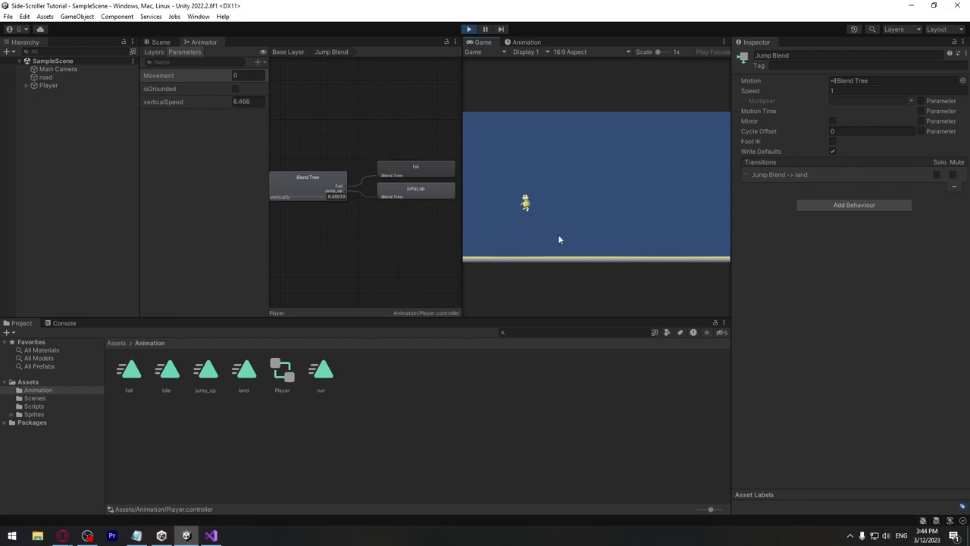
Watch the Base Layer states while the player runs both ways and jumps, and stop Play mode
{"action": "middle_click_drag", "start_coordinate": [339, 110], "coordinate": [341, 49]}
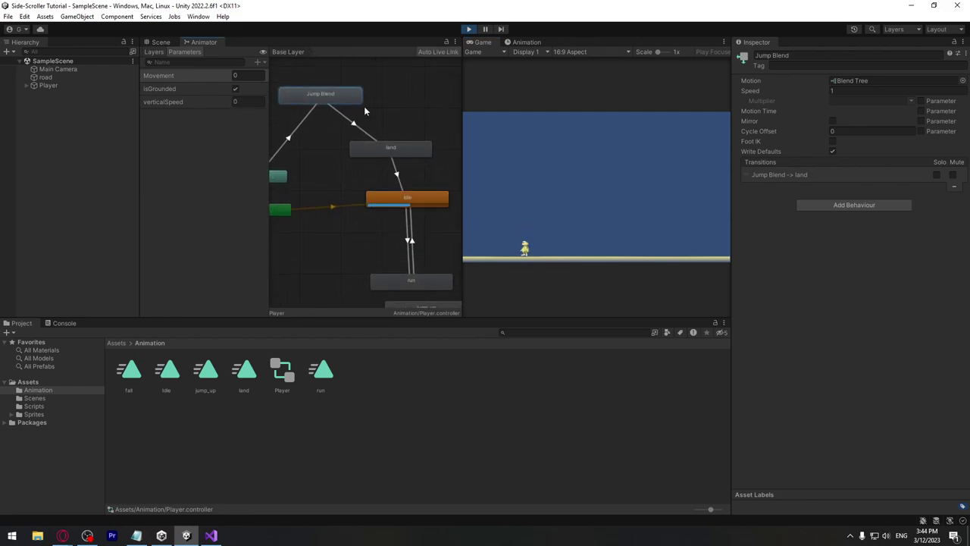
{"action": "scroll", "coordinate": [417, 253], "scroll_direction": "down", "scroll_amount": 3}
{"action": "key", "text": "space"}
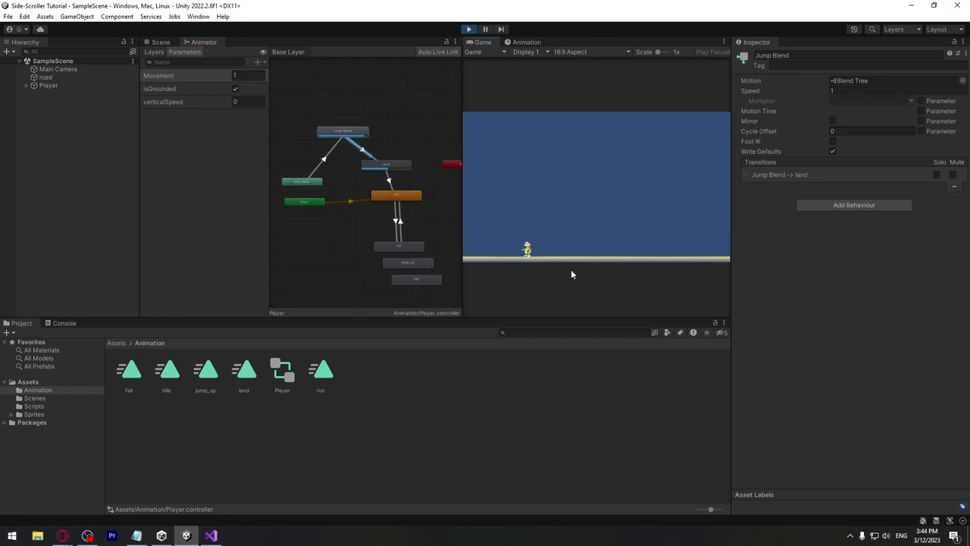
{"action": "key", "text": "Right"}
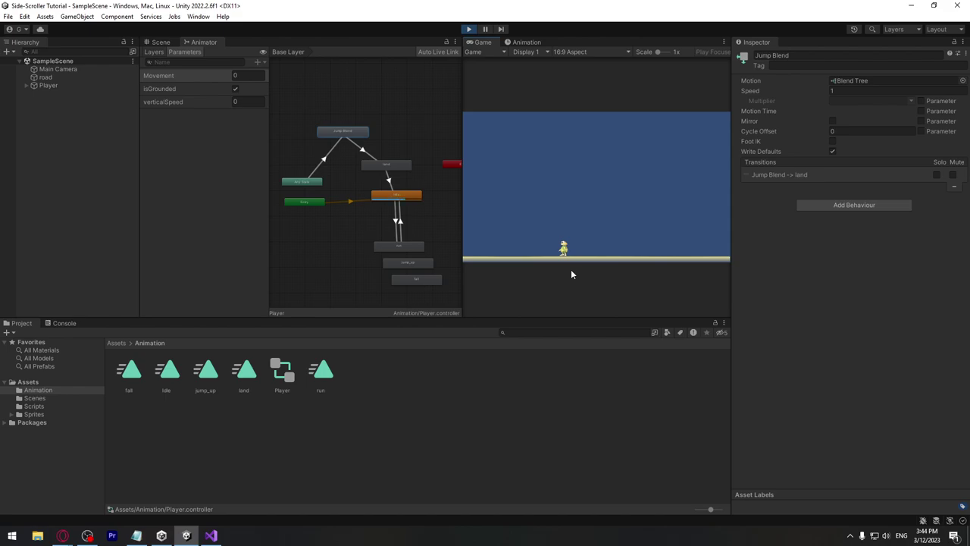
{"action": "key", "text": "Left"}
{"action": "key", "text": "Right"}
{"action": "key", "text": "space"}
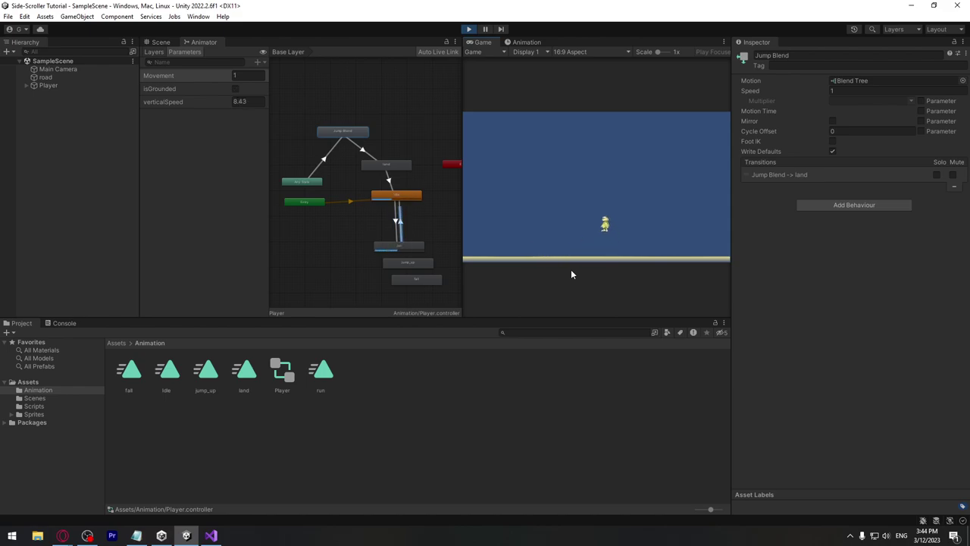
{"action": "key", "text": "Left"}
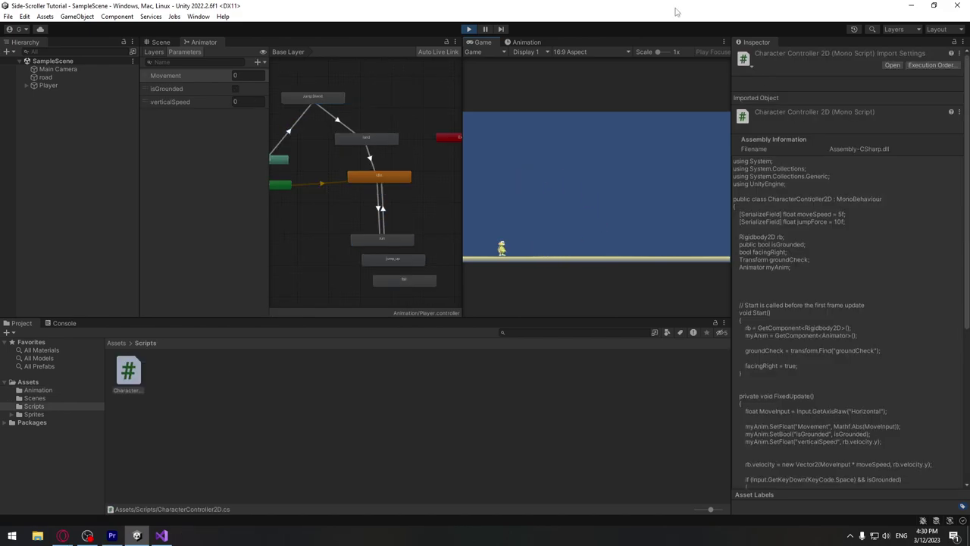
{"action": "left_click", "coordinate": [468, 29]}
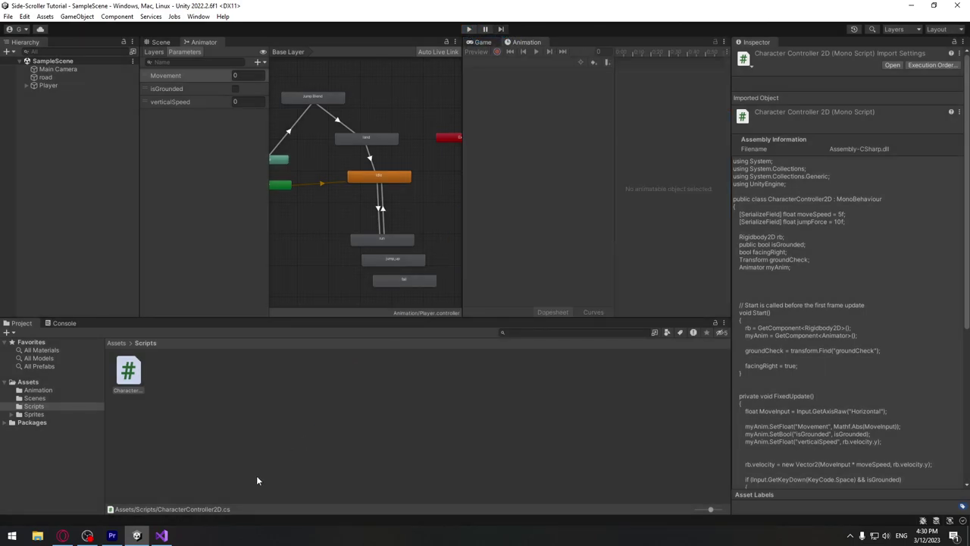
Switch to Visual Studio and review the MoveInput line and the Space key jump condition in FixedUpdate
{"action": "left_click", "coordinate": [161, 535]}
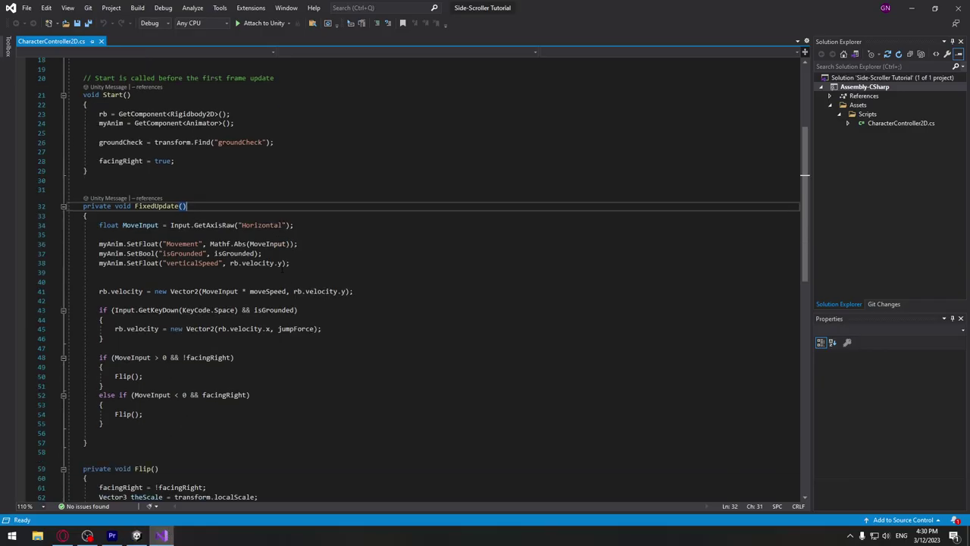
{"action": "left_click_drag", "start_coordinate": [294, 225], "coordinate": [98, 225]}
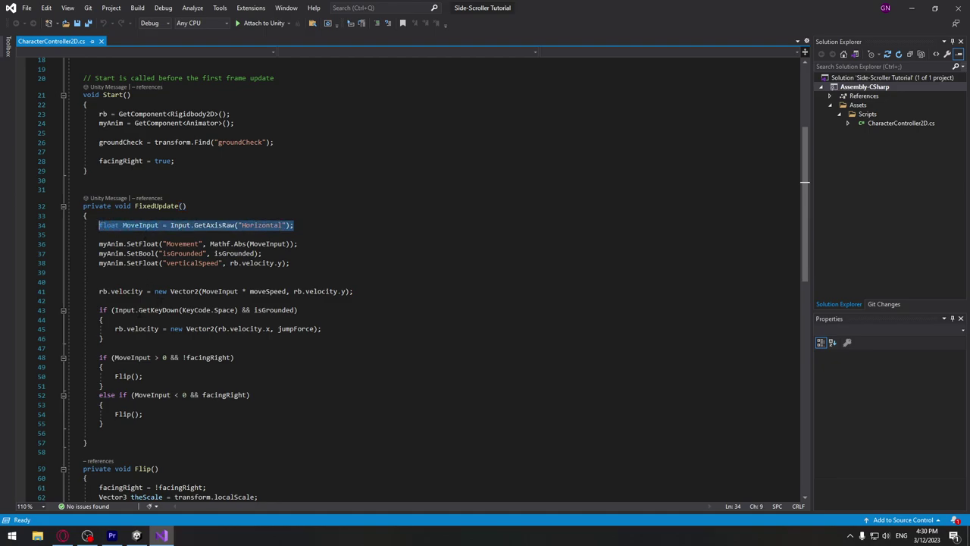
{"action": "left_click_drag", "start_coordinate": [139, 310], "coordinate": [236, 310]}
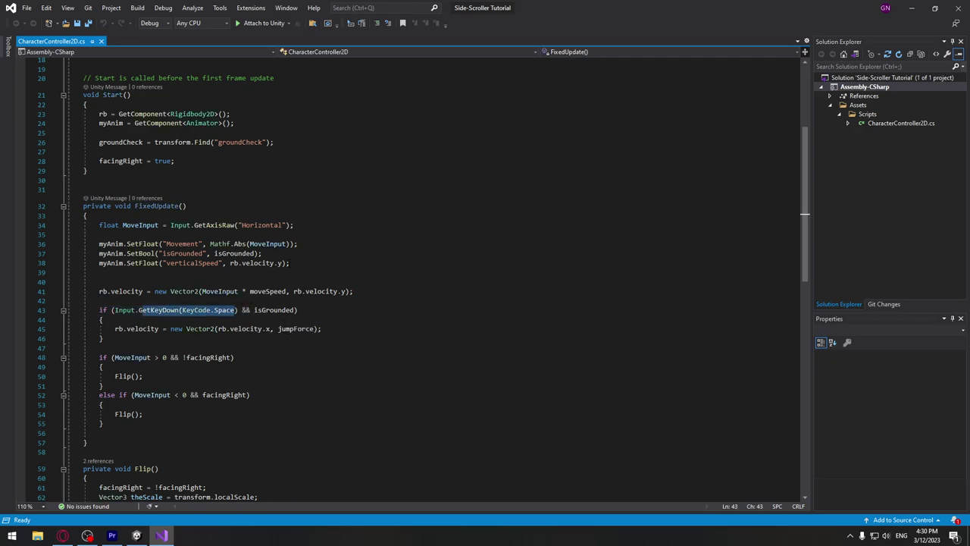
Move the three myAnim parameter calls from the top of FixedUpdate to its end, below the Flip conditions
{"action": "left_click", "coordinate": [285, 263]}
{"action": "left_click_drag", "start_coordinate": [290, 263], "coordinate": [98, 244]}
{"action": "key", "text": "ctrl+c"}
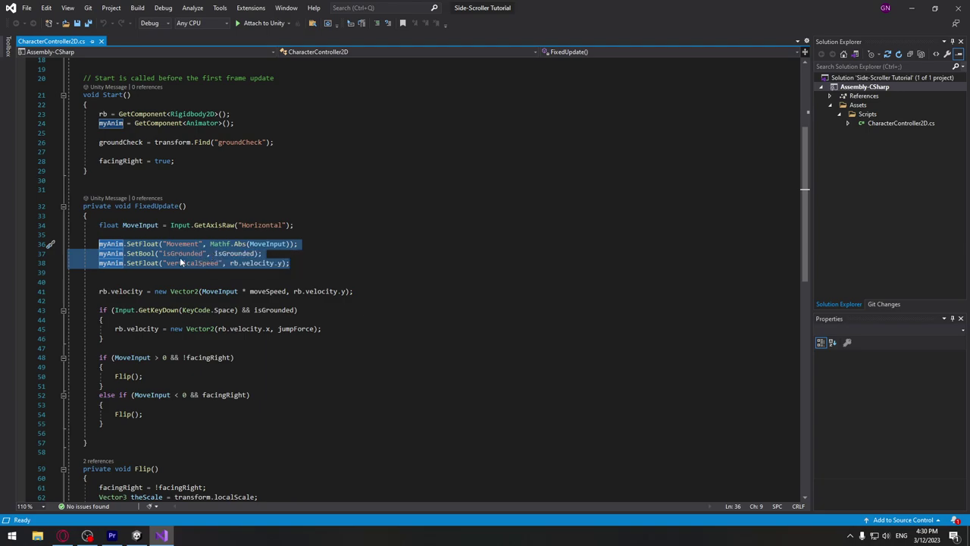
{"action": "key", "text": "Delete"}
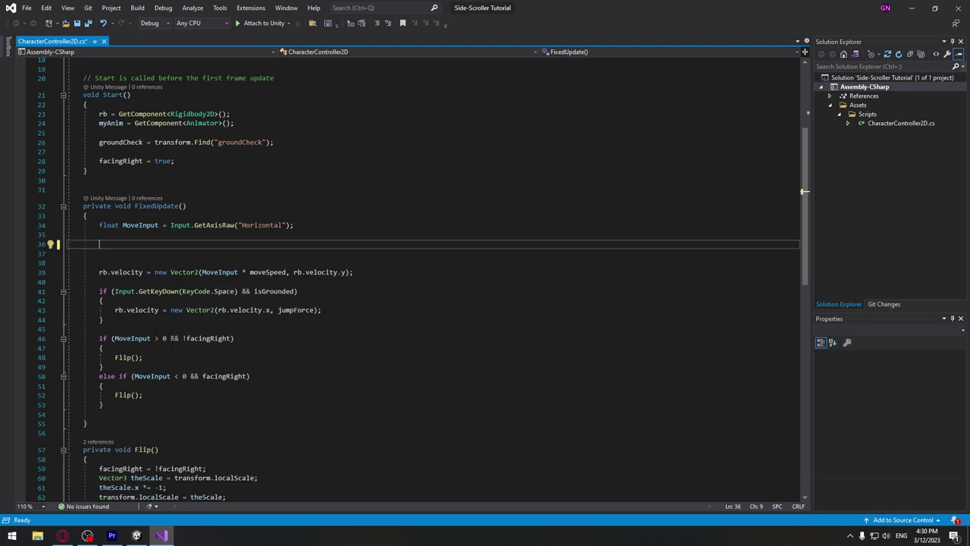
{"action": "left_click", "coordinate": [111, 407]}
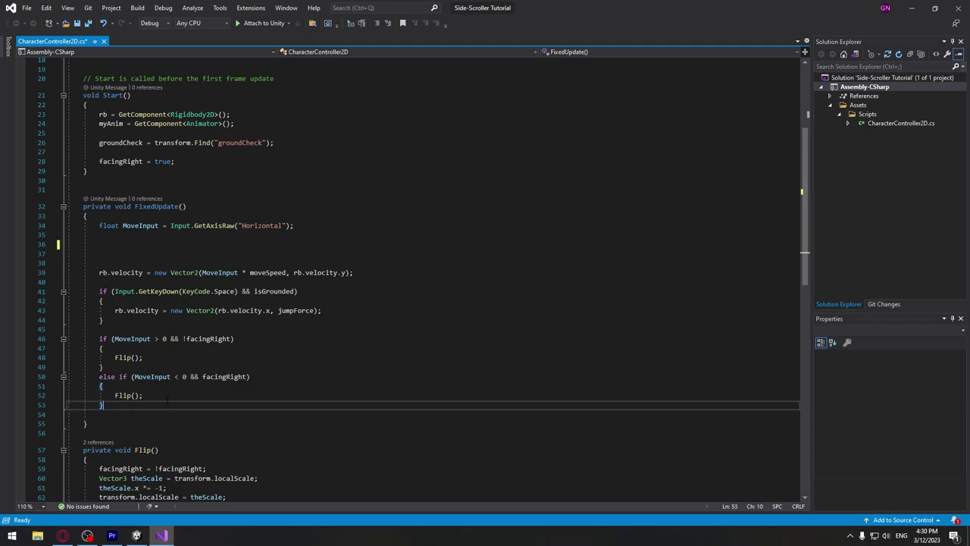
{"action": "key", "text": "Return"}
{"action": "key", "text": "Return"}
{"action": "key", "text": "ctrl+v"}
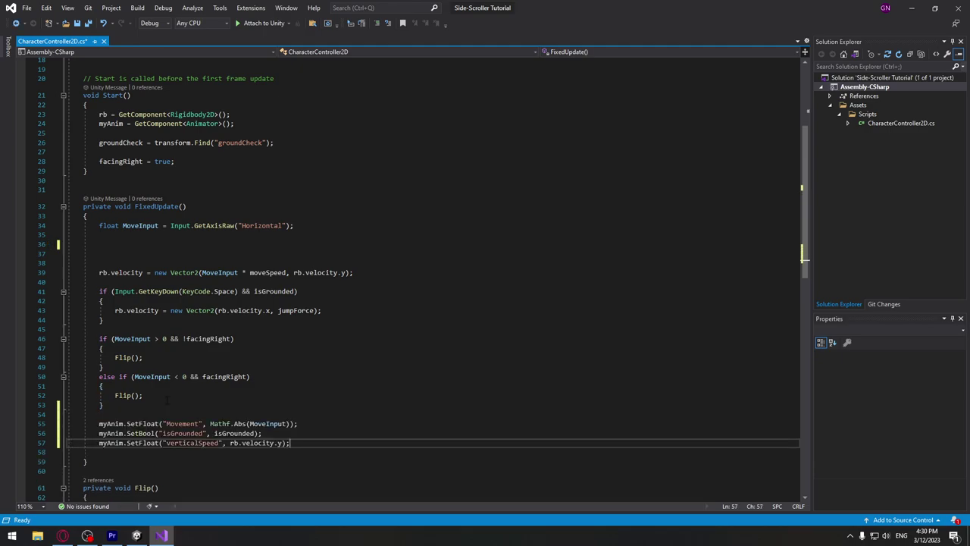
Remove the leftover blank lines below the MoveInput declaration in FixedUpdate and save the script
{"action": "left_click_drag", "start_coordinate": [110, 258], "coordinate": [68, 234]}
{"action": "key", "text": "BackSpace"}
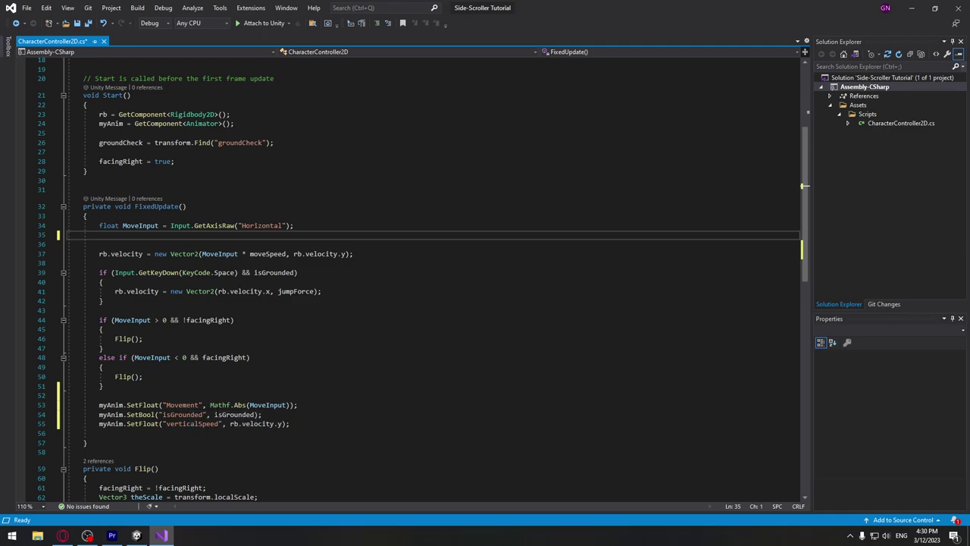
{"action": "left_click", "coordinate": [318, 424]}
{"action": "key", "text": "ctrl+s"}
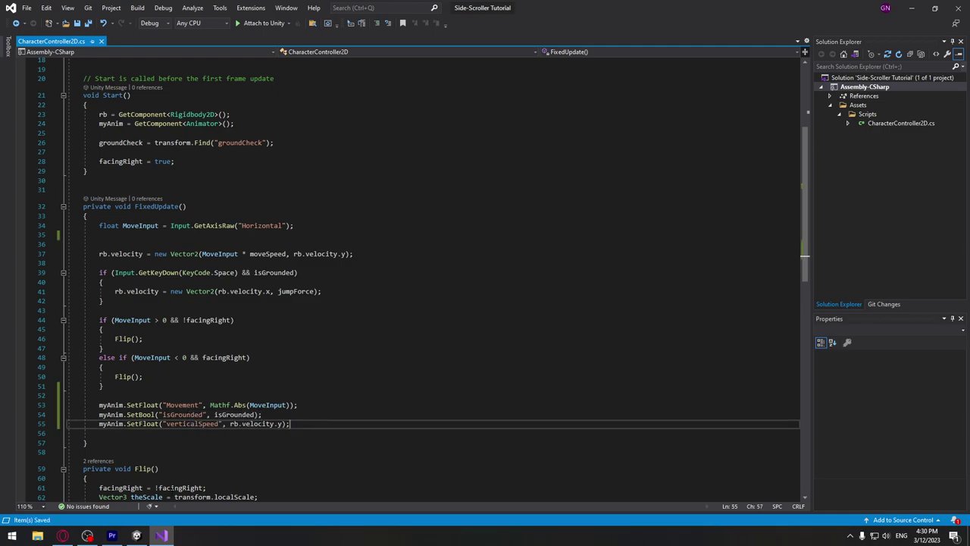
Switch to Unity and play-test the updated script, running the player in both directions and jumping repeatedly
{"action": "left_click", "coordinate": [138, 535]}
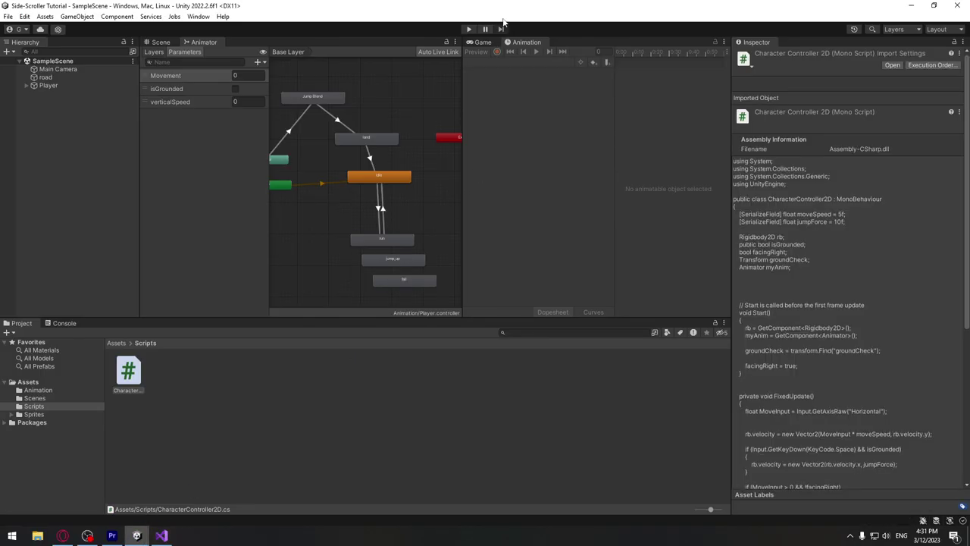
{"action": "left_click", "coordinate": [469, 29]}
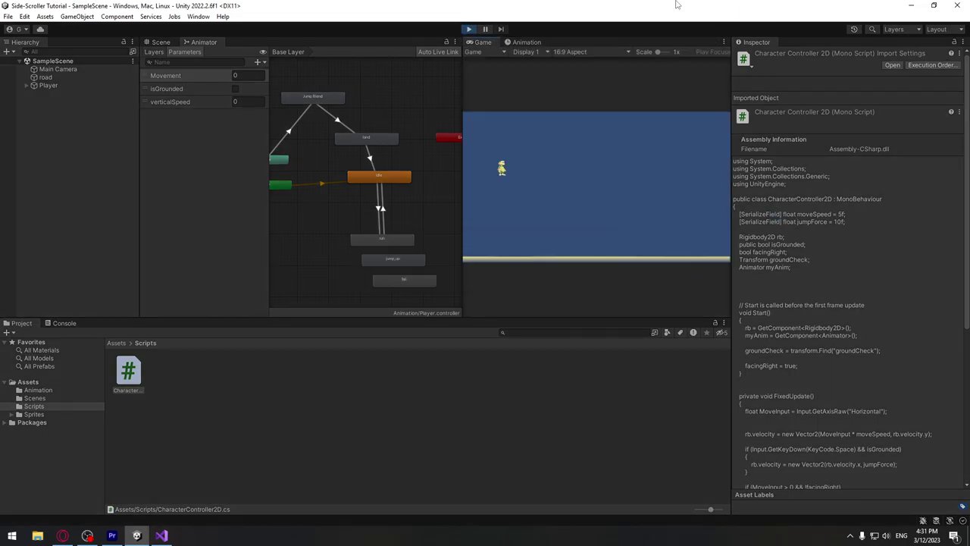
{"action": "key", "text": "Right"}
{"action": "key", "text": "space"}
{"action": "key", "text": "Left"}
{"action": "key", "text": "space"}
{"action": "key", "text": "Right"}
{"action": "key", "text": "Left"}
{"action": "key", "text": "space"}
{"action": "key", "text": "Right"}
{"action": "key", "text": "Left"}
{"action": "key", "text": "space"}
{"action": "key", "text": "Right"}
{"action": "key", "text": "Left"}
{"action": "key", "text": "space"}
{"action": "key", "text": "Right"}
{"action": "key", "text": "space"}
{"action": "key", "text": "Right"}
{"action": "key", "text": "space"}
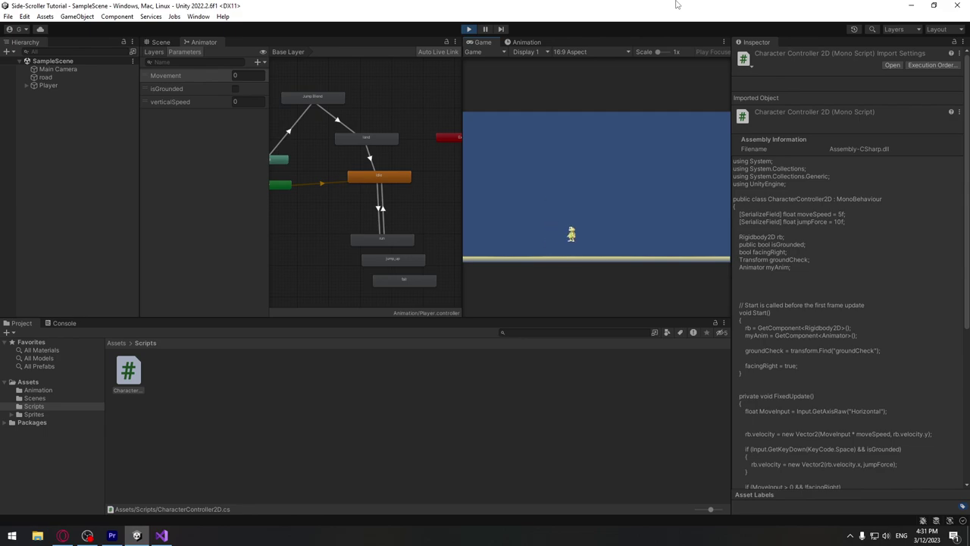